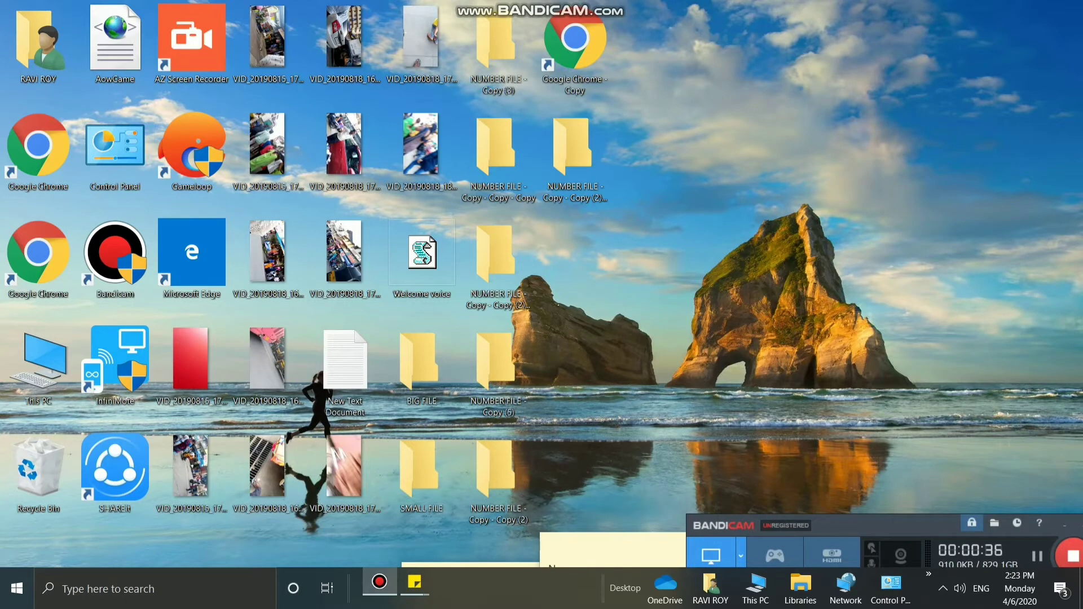
# Refresh the desktop
pyautogui.rightClick(680, 18)
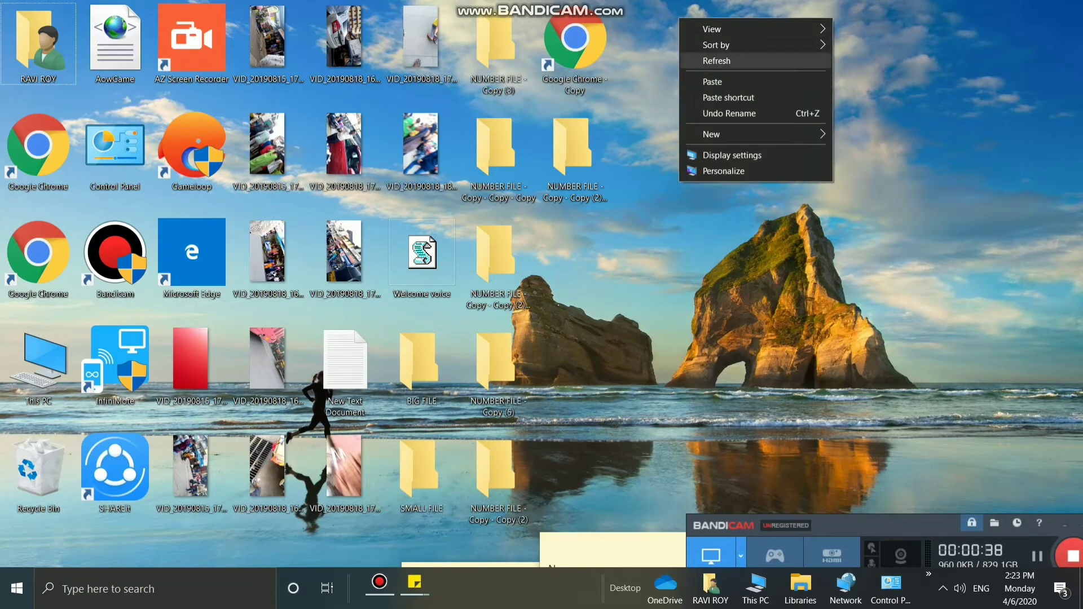
pyautogui.click(716, 61)
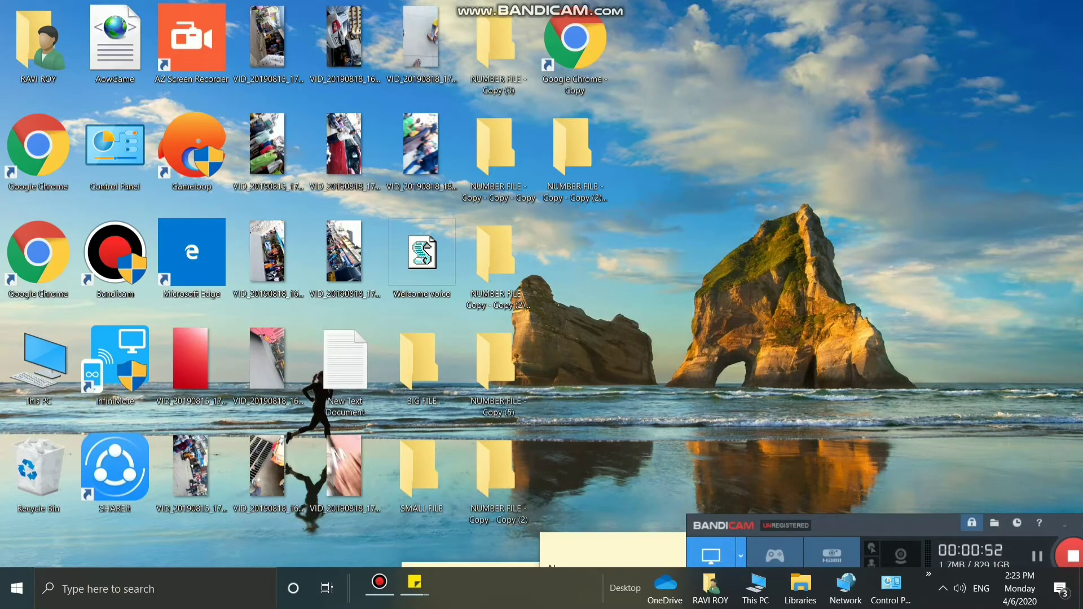
pyautogui.click(62, 589)
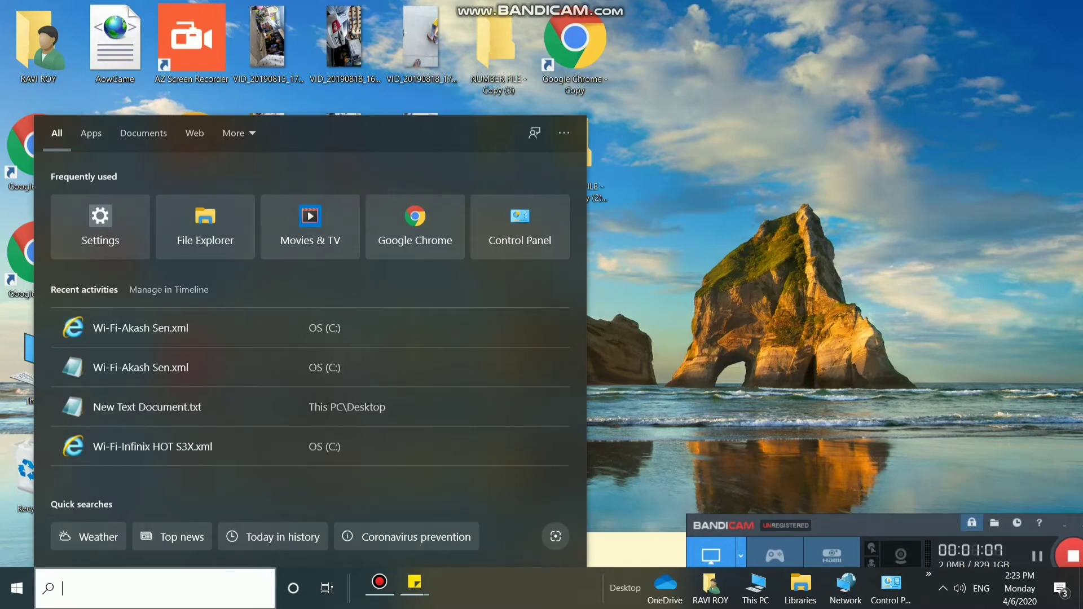
# Open the user's temporary files folder by running %temp% from the Run dialog
pyautogui.rightClick(16, 589)
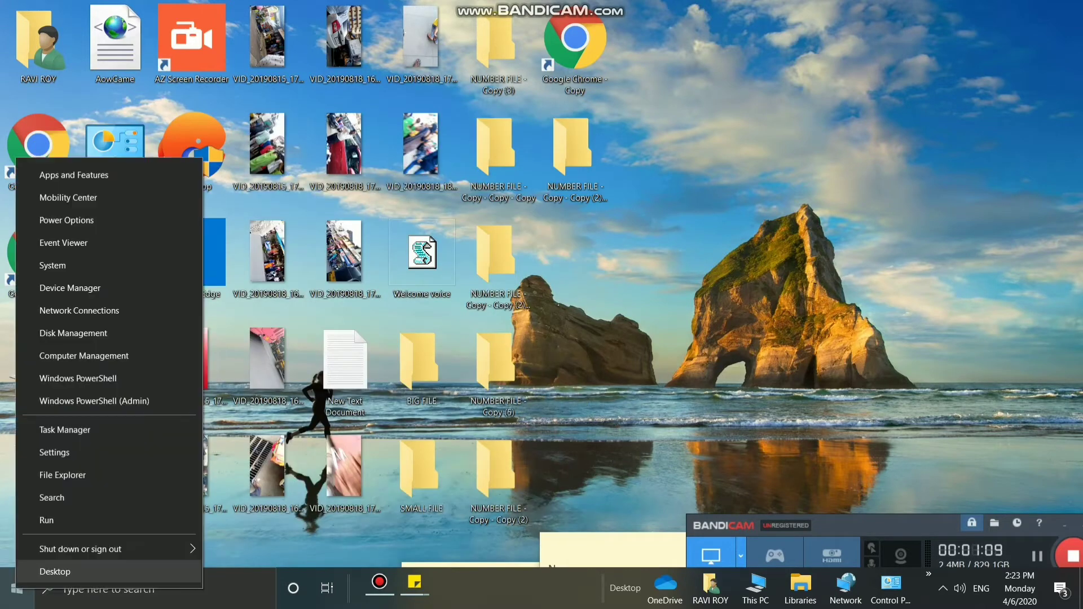
pyautogui.press('Return')
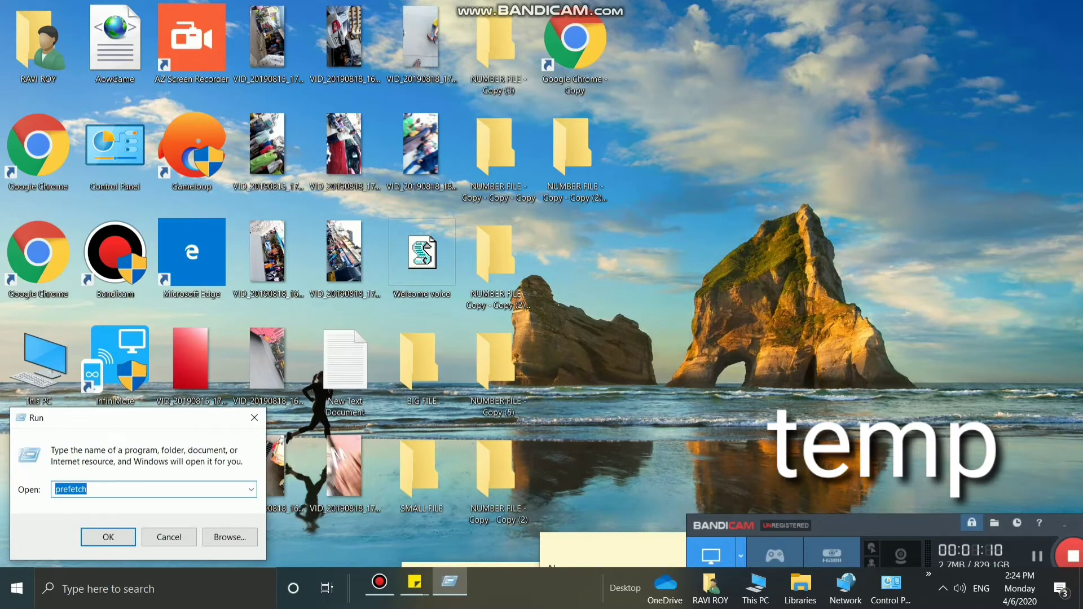
pyautogui.write('%temp%')
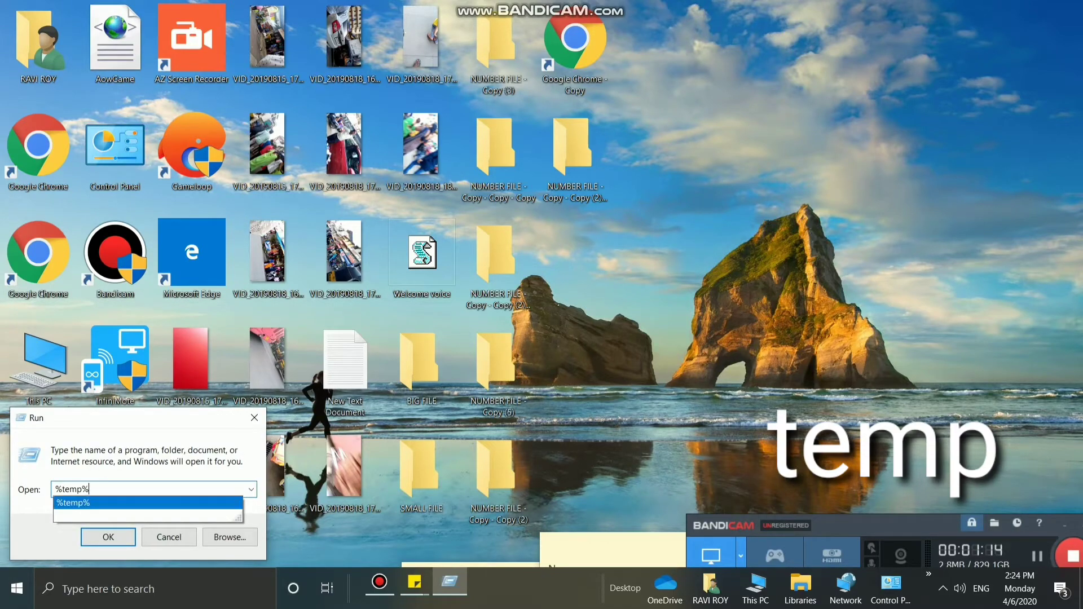
pyautogui.press('Return')
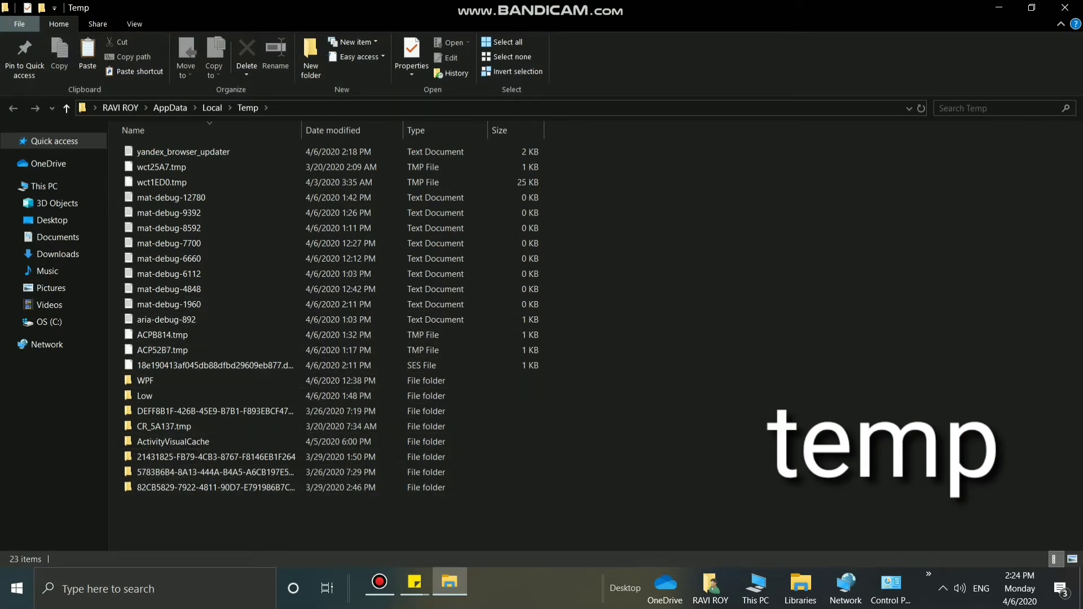
# Delete all items in the user's Temp folder, cancelling the deletion of folders that require administrator permission
pyautogui.hotkey('ctrl', 'a')
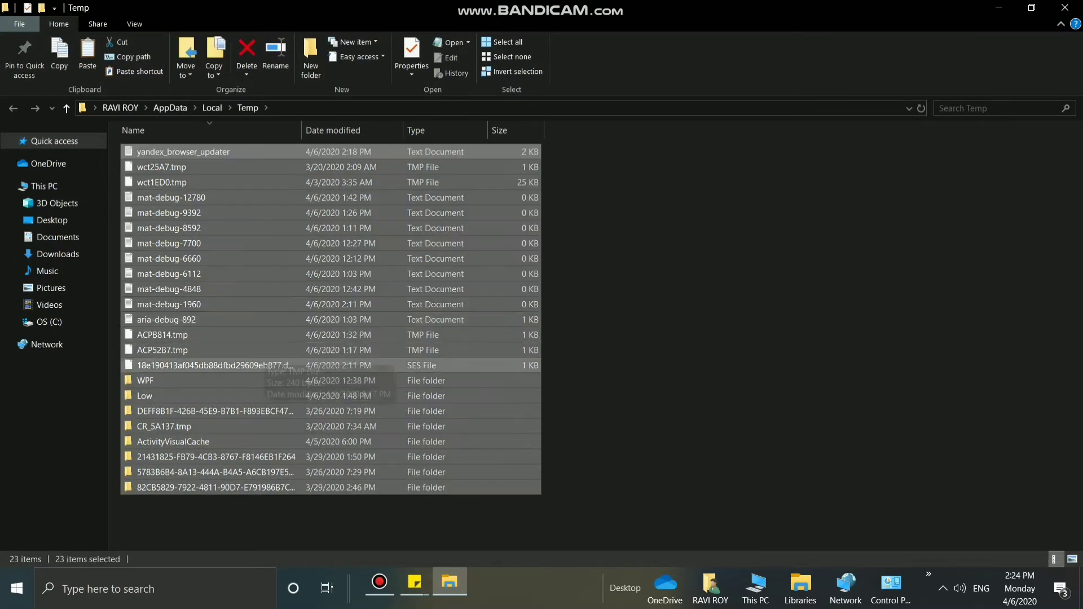
pyautogui.rightClick(289, 274)
pyautogui.click(418, 457)
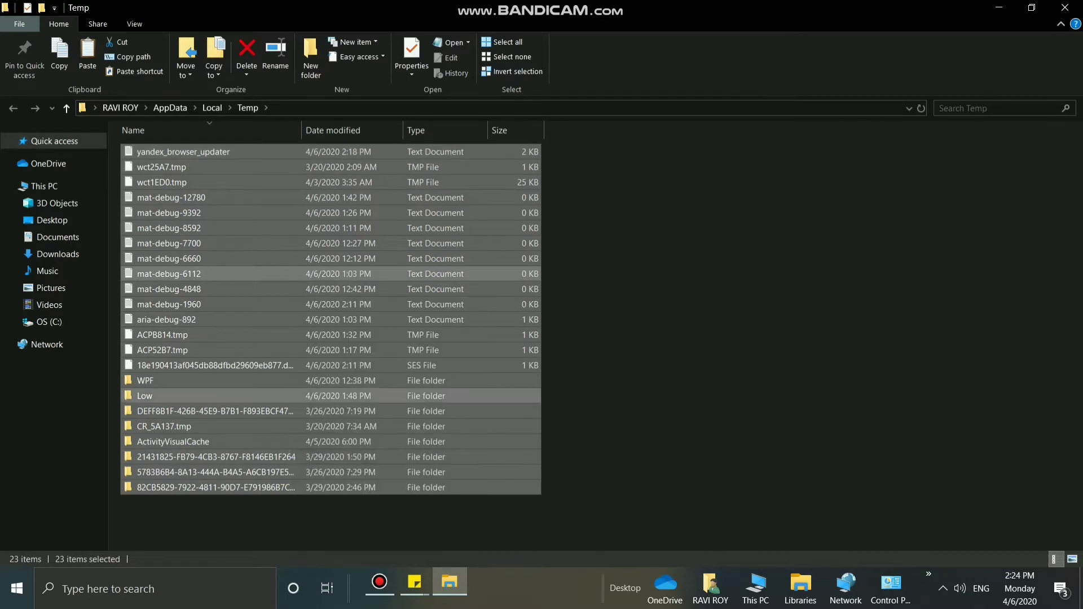
pyautogui.click(332, 252)
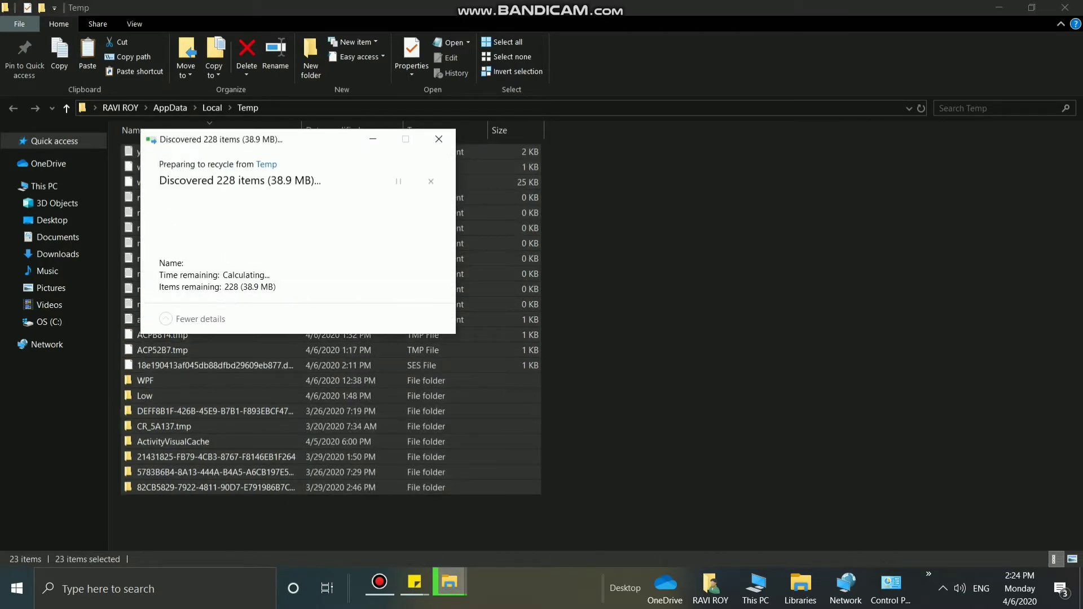
pyautogui.press('Return')
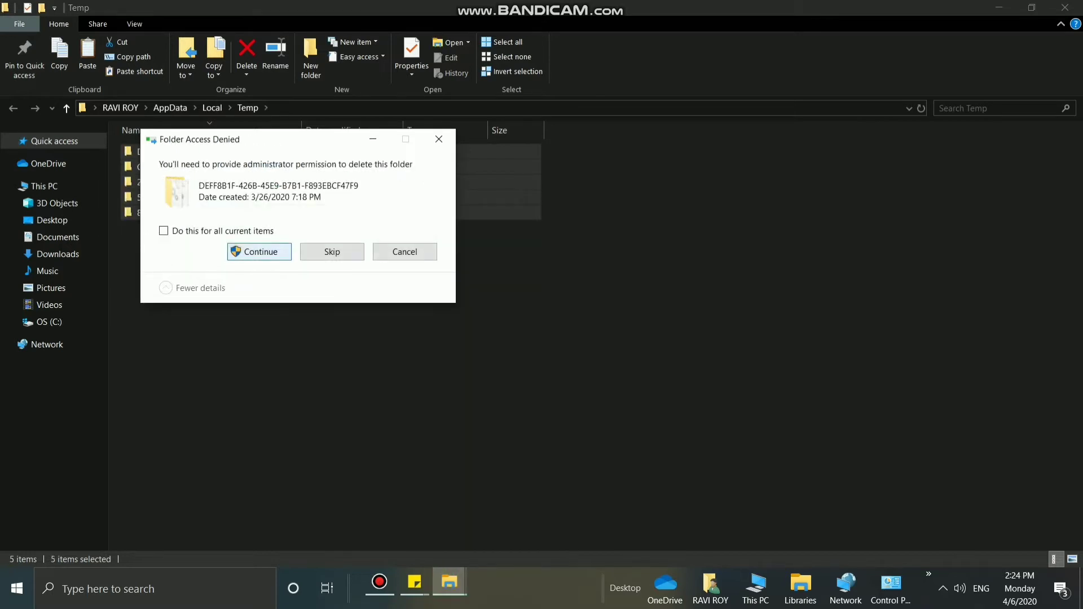
pyautogui.click(405, 252)
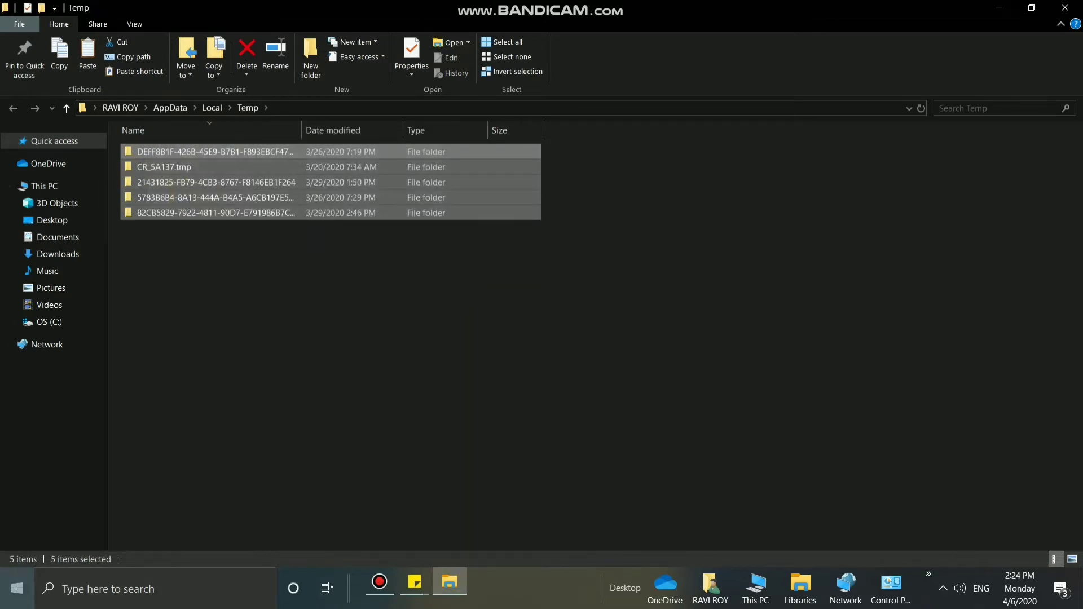
# Open the Windows Temp folder by running temp from the Run dialog
pyautogui.rightClick(17, 589)
pyautogui.press('Up')
pyautogui.press('Return')
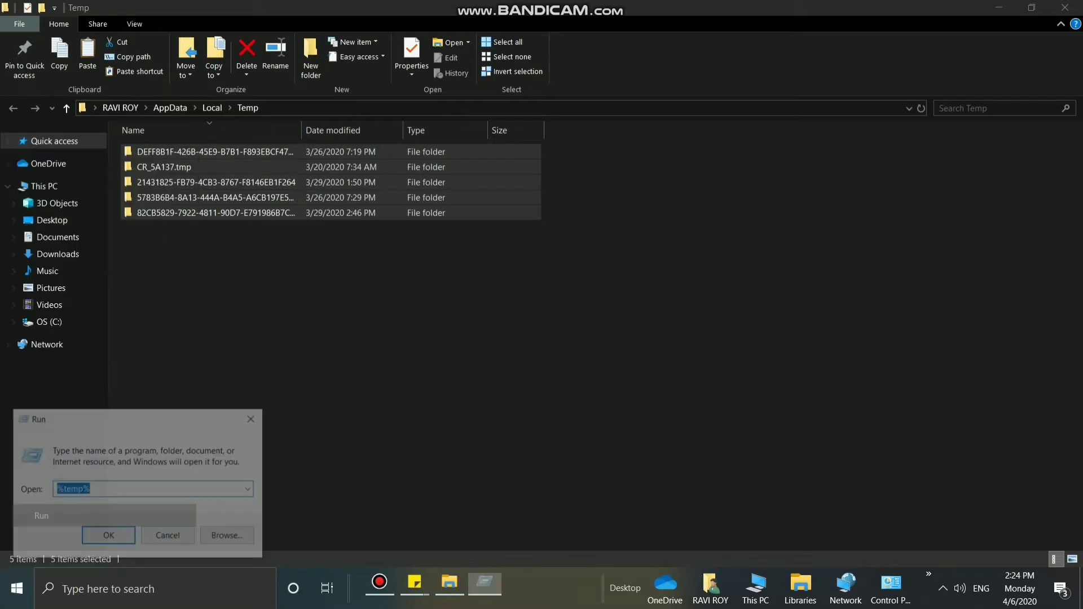
pyautogui.write('TEMP')
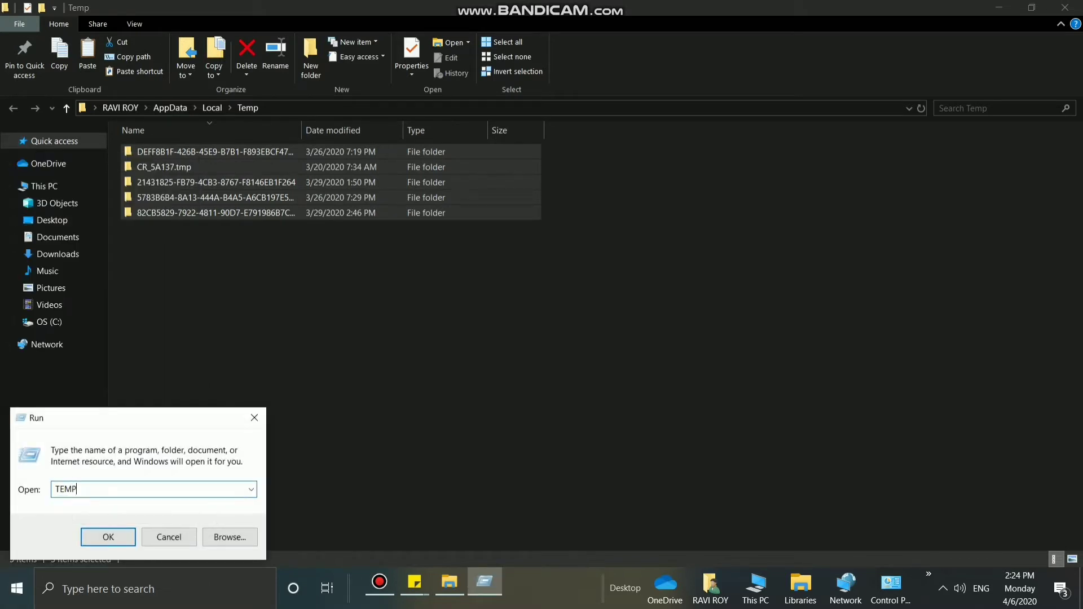
pyautogui.hotkey('ctrl', 'a')
pyautogui.write('temp')
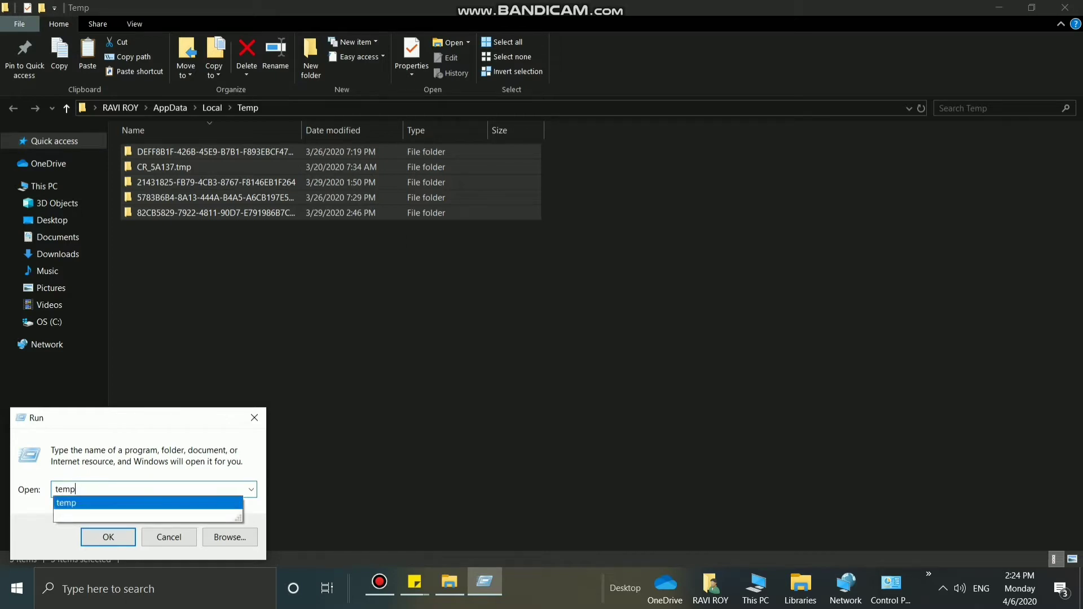
pyautogui.press('Return')
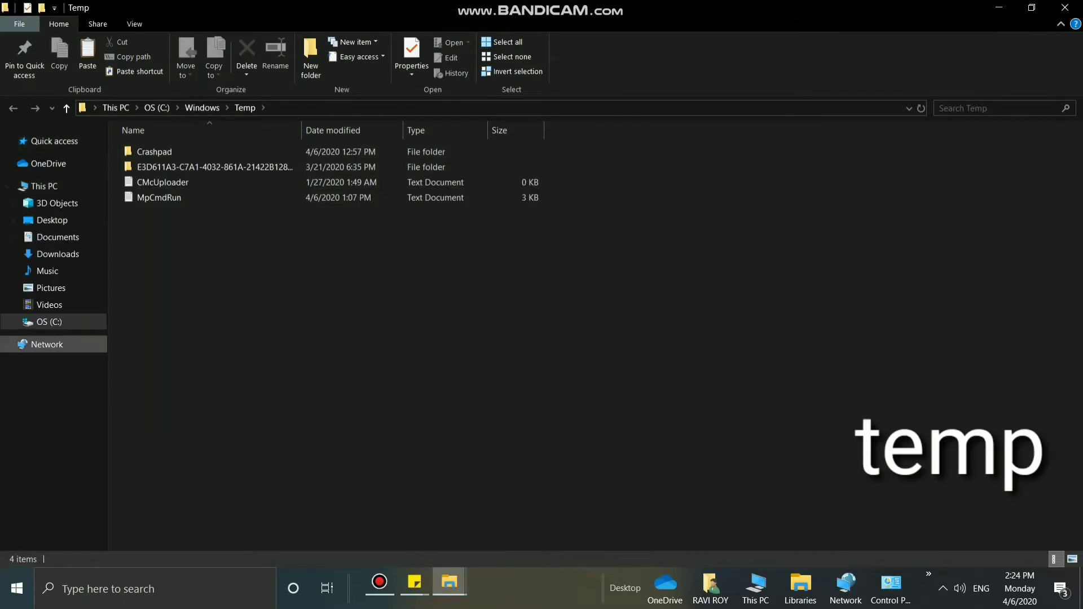
# Delete all items in the Windows Temp folder, retrying the access-denied folder and then cancelling its deletion
pyautogui.hotkey('ctrl', 'a')
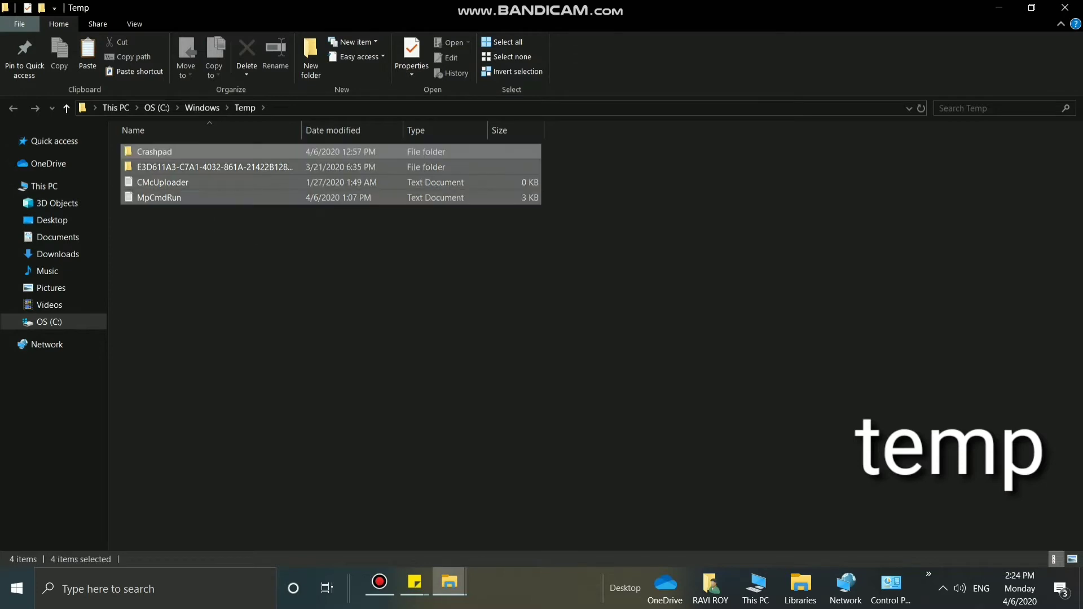
pyautogui.click(212, 230)
pyautogui.rightClick(213, 230)
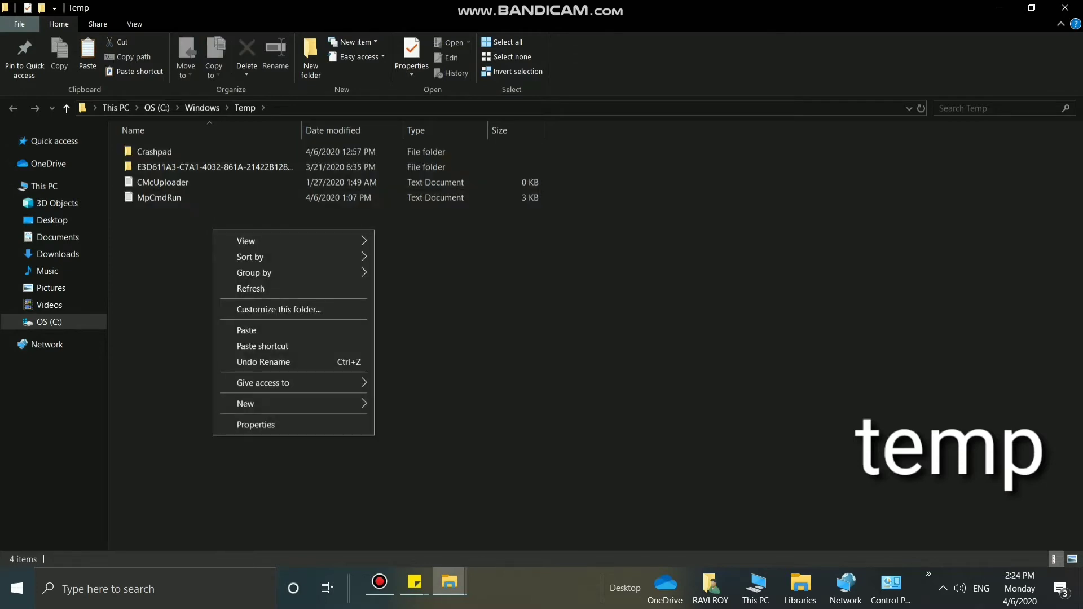
pyautogui.press('Escape')
pyautogui.hotkey('ctrl', 'a')
pyautogui.rightClick(160, 176)
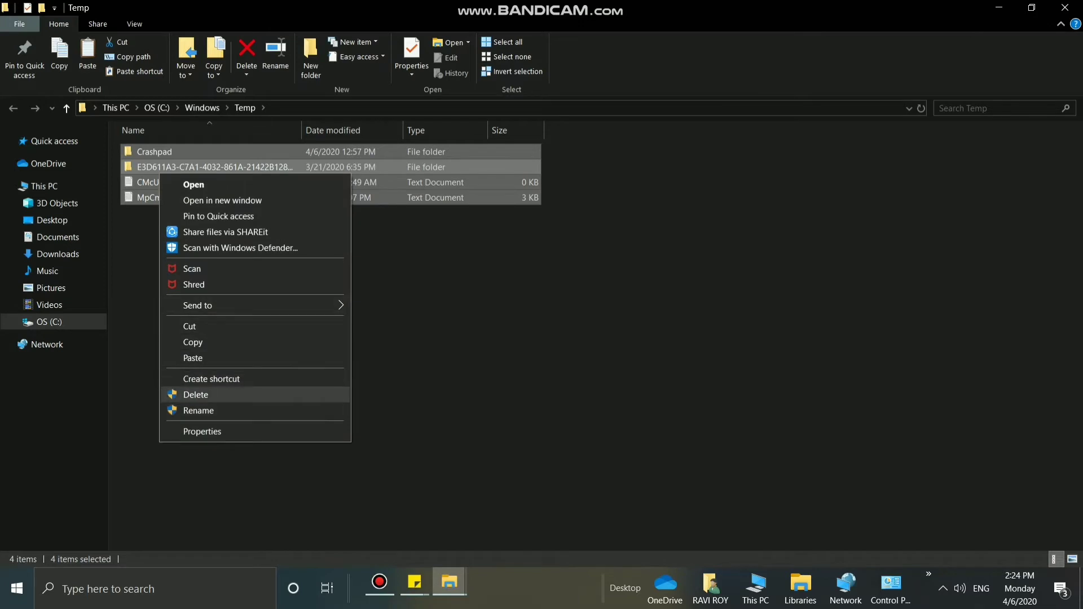
pyautogui.press('Return')
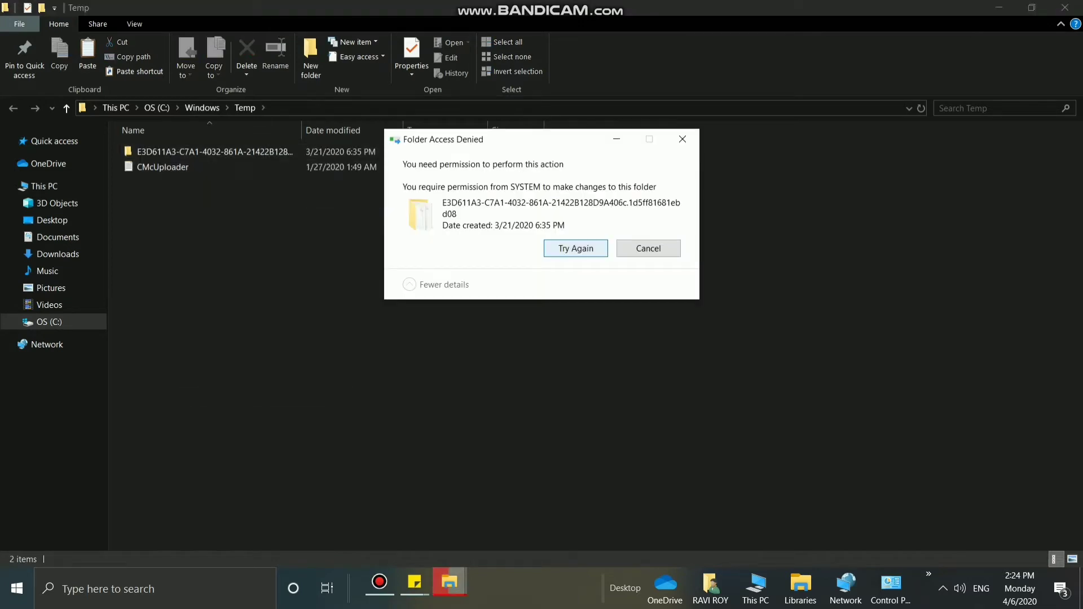
pyautogui.press('Return')
pyautogui.press('Return')
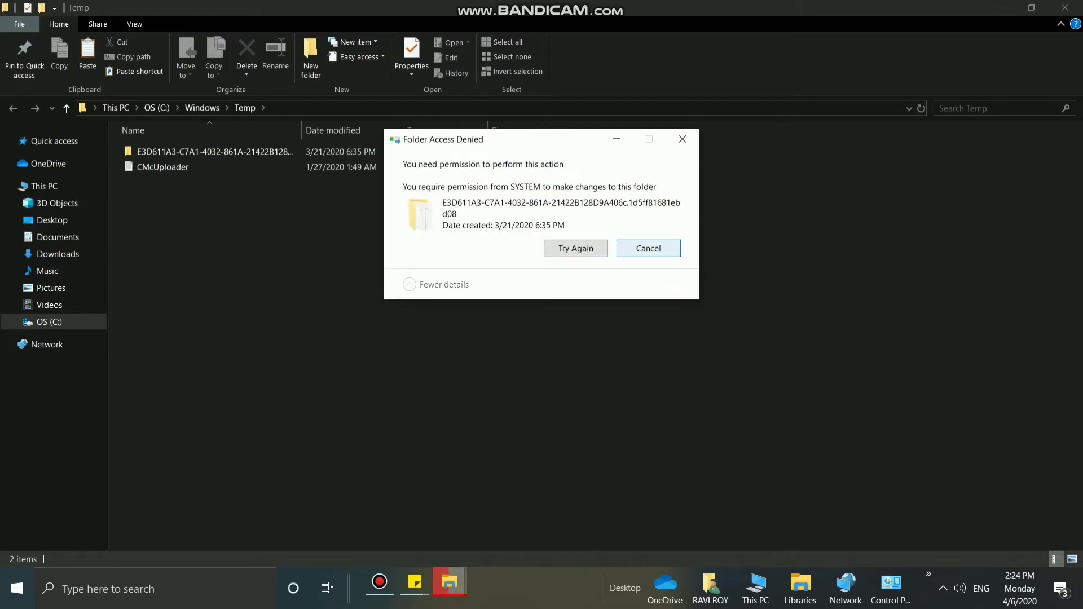
pyautogui.click(648, 248)
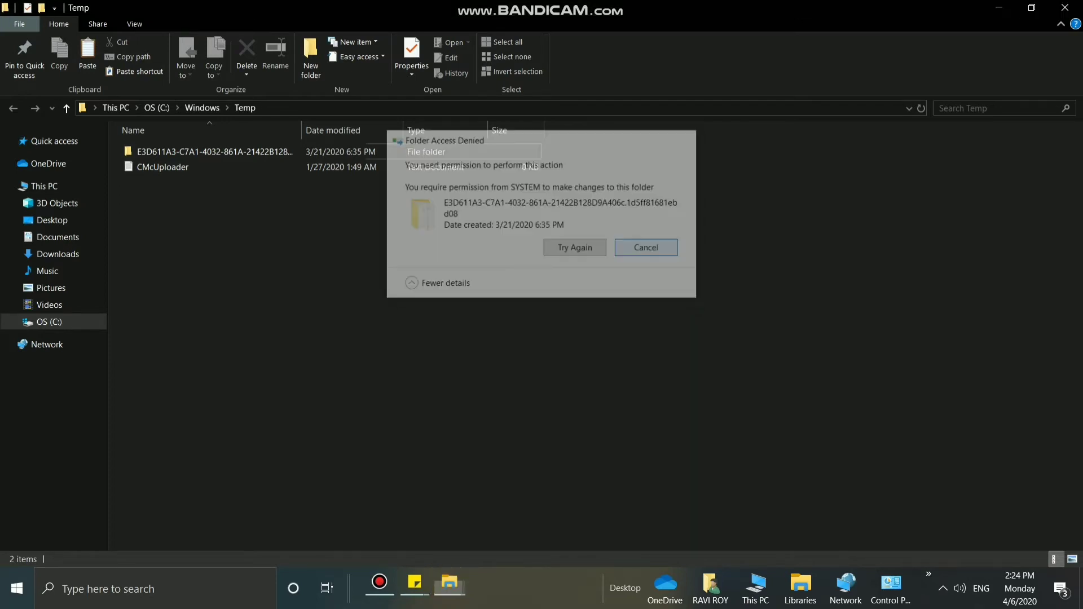
# Open the Windows Prefetch folder by running prefetch from the Run dialog
pyautogui.press('super+x')
pyautogui.press('r')
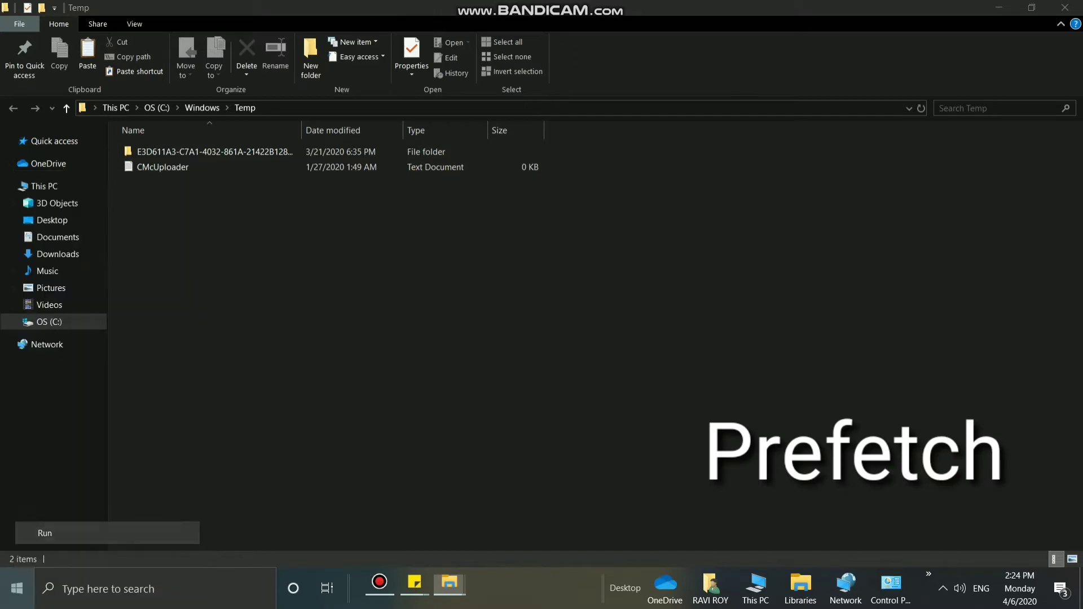
pyautogui.write('pr')
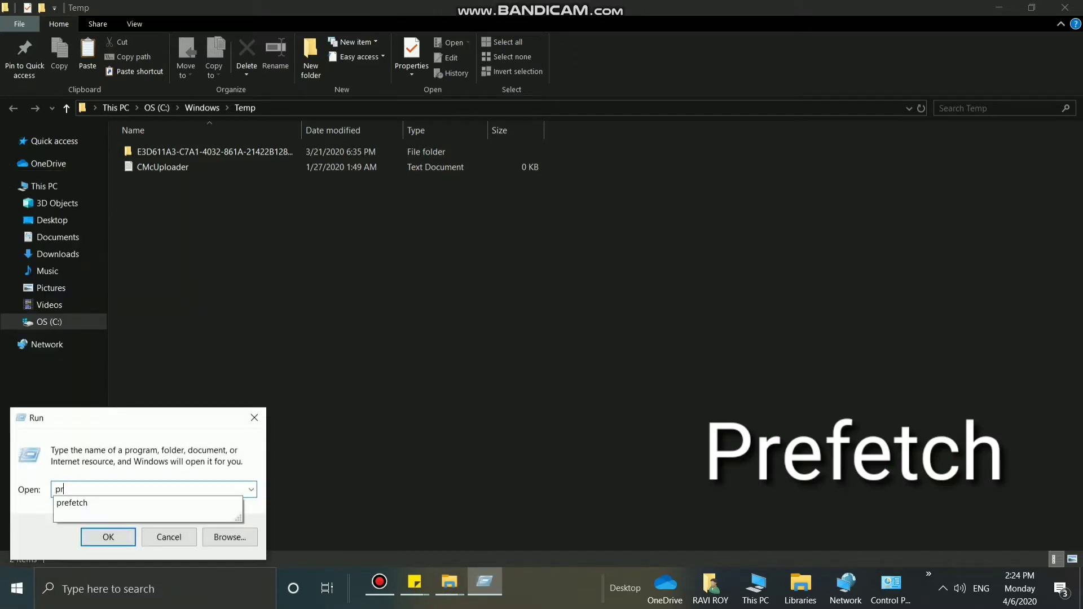
pyautogui.write('e')
pyautogui.press('Down')
pyautogui.press('Return')
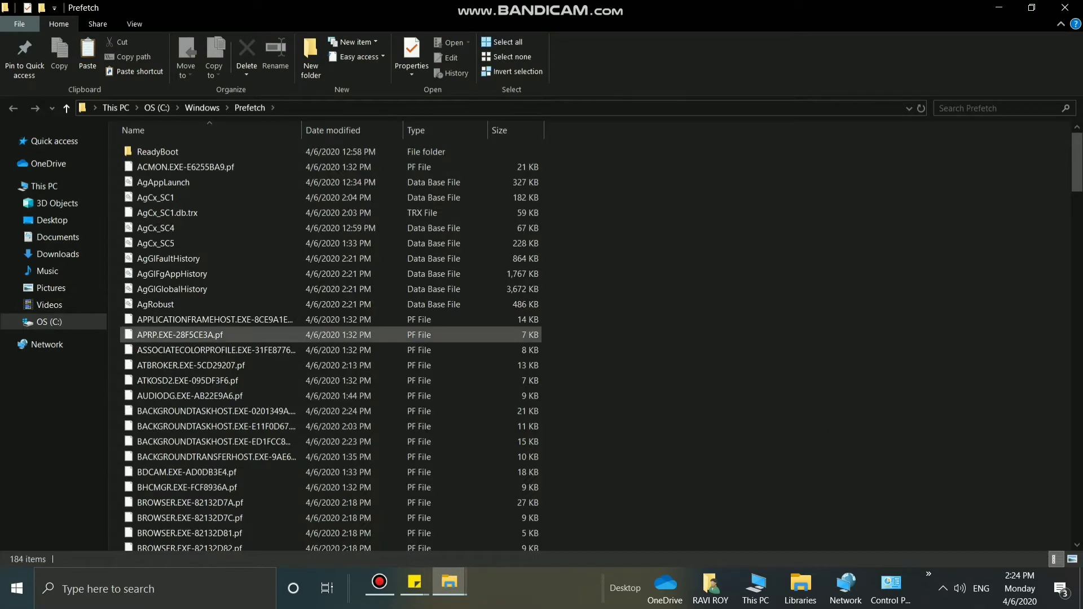
# Delete all items in the Prefetch folder, skipping the file that is in use
pyautogui.hotkey('ctrl', 'a')
pyautogui.rightClick(257, 227)
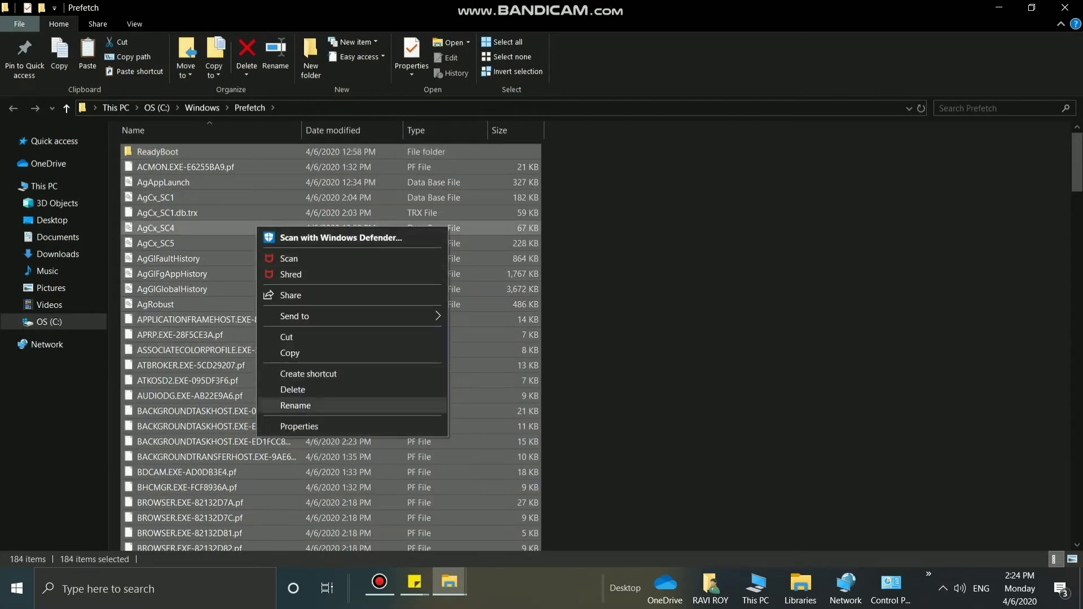
pyautogui.press('Return')
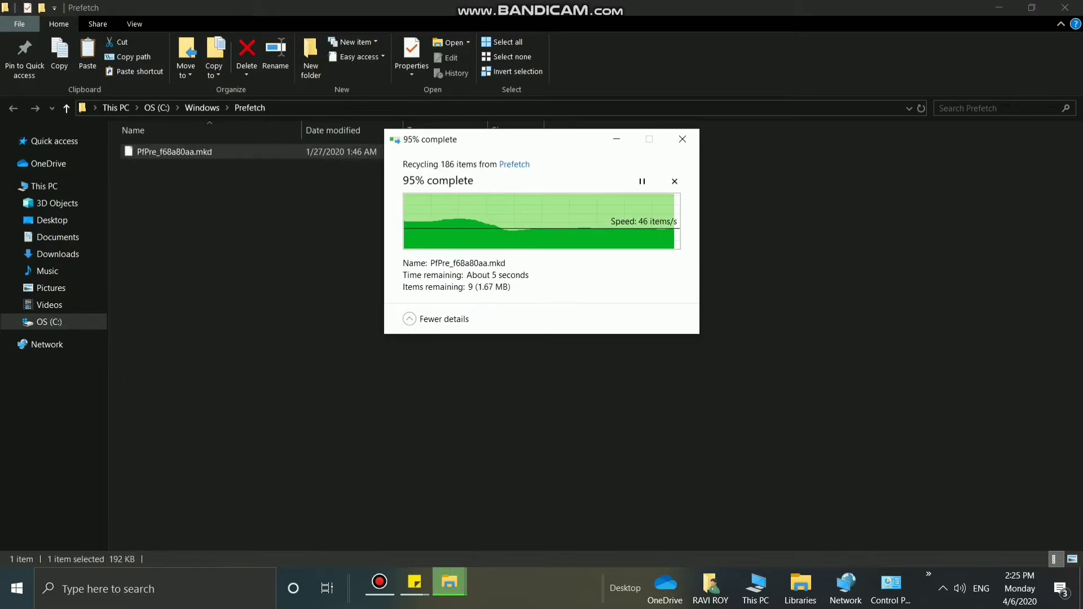
pyautogui.press('Tab')
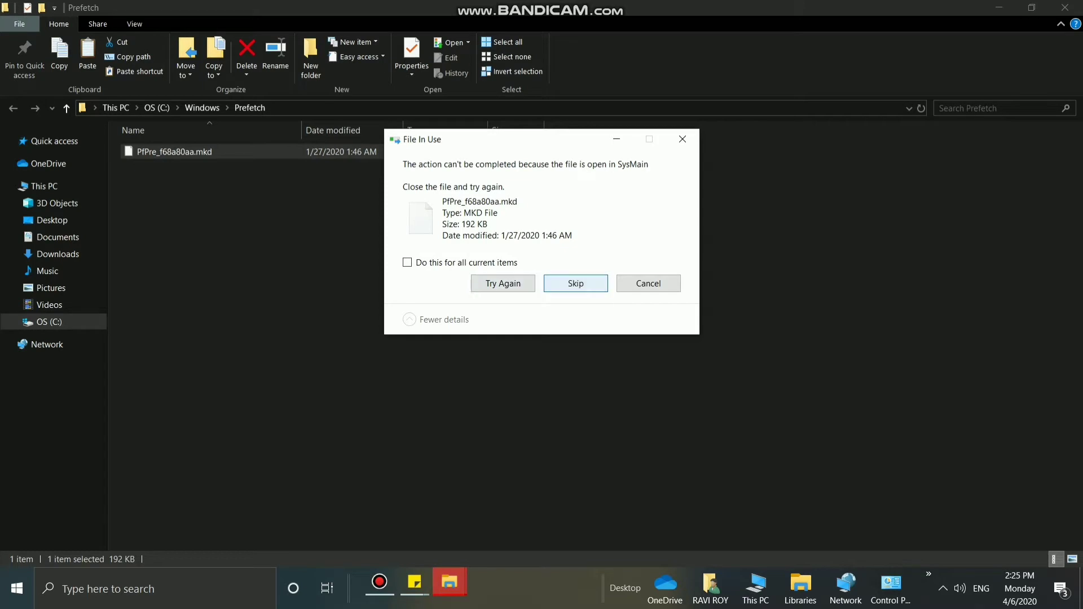
pyautogui.press('Return')
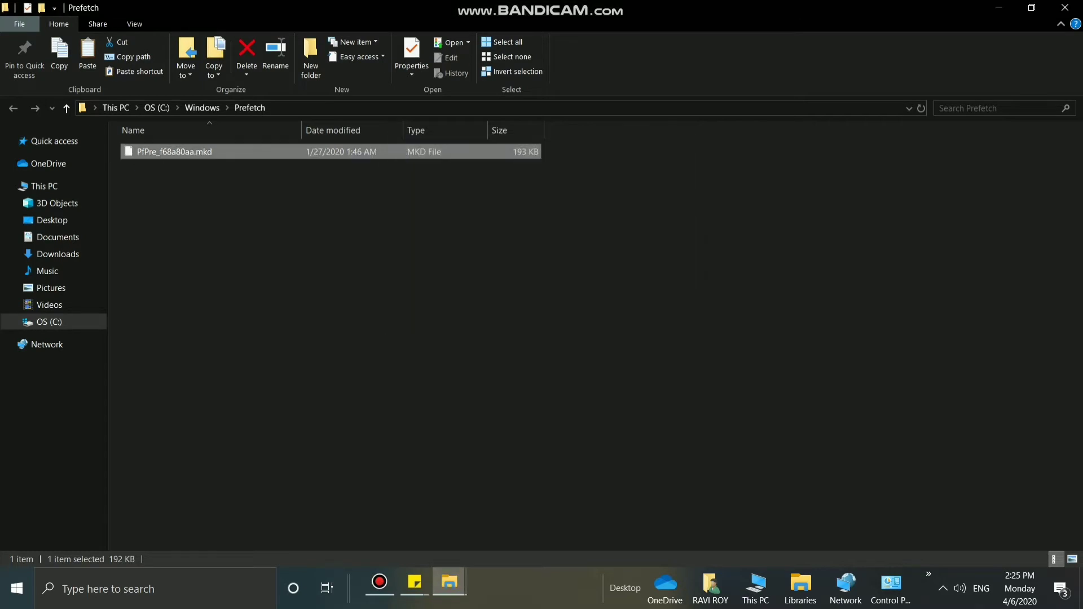
# Close all open File Explorer windows and the Microsoft Edge help window to return to the desktop
pyautogui.click(1065, 7)
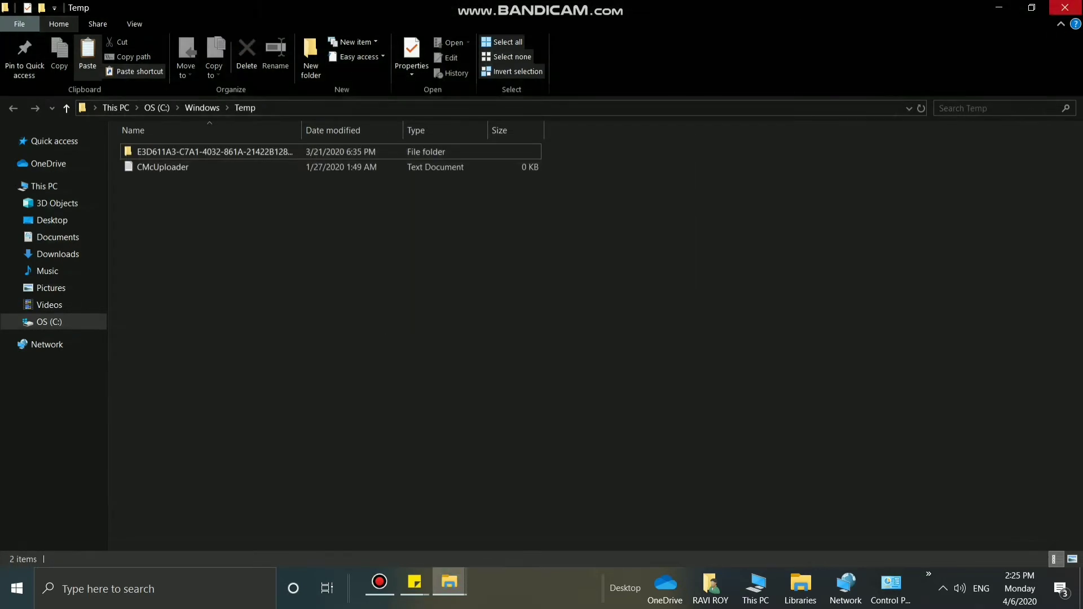
pyautogui.press('super+r')
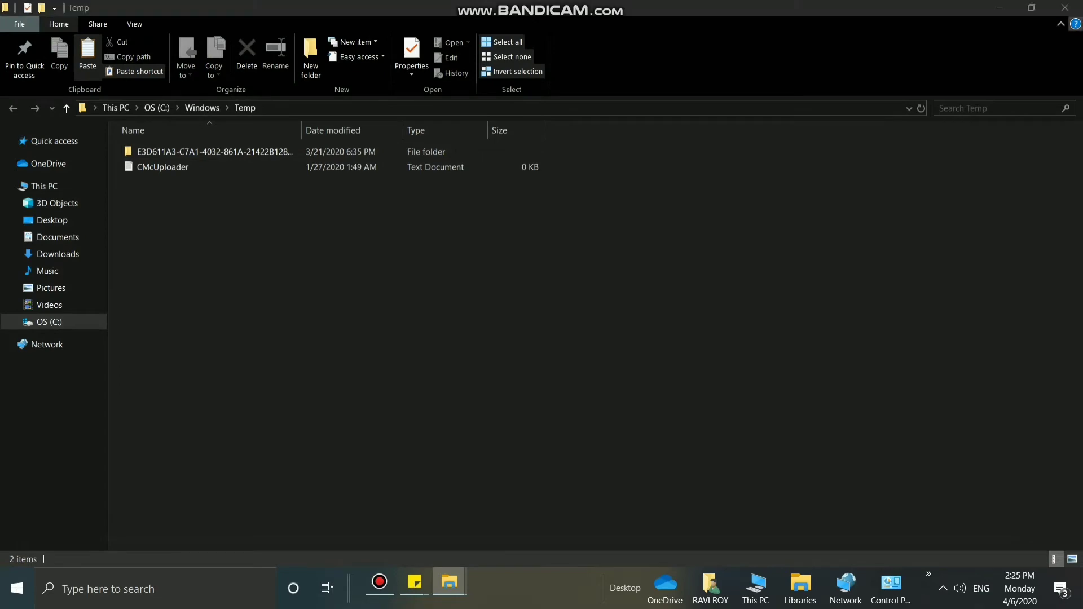
pyautogui.click(1065, 8)
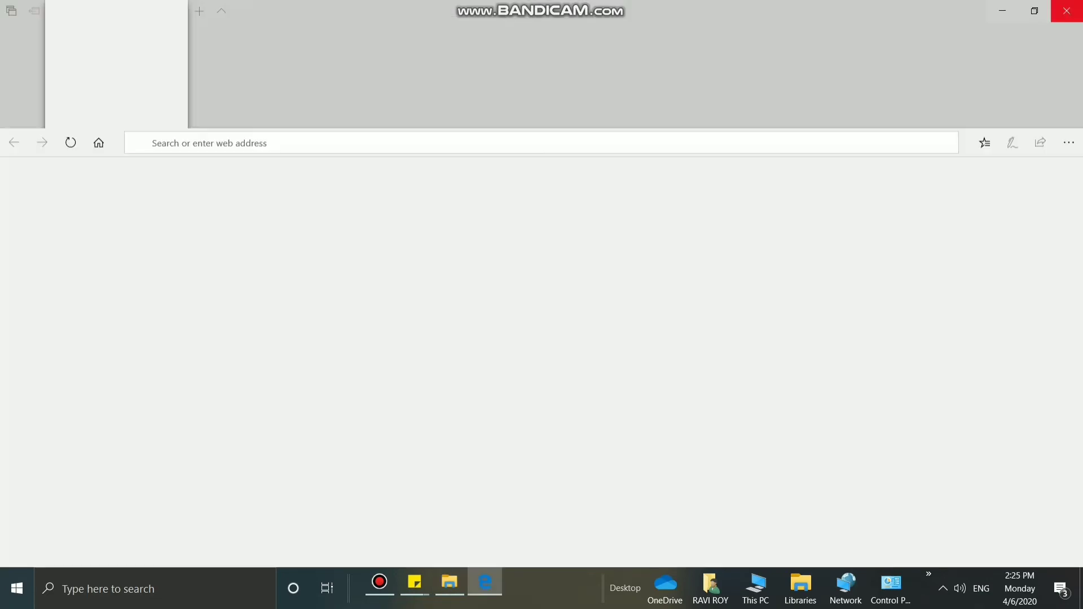
pyautogui.click(1066, 7)
pyautogui.click(1065, 8)
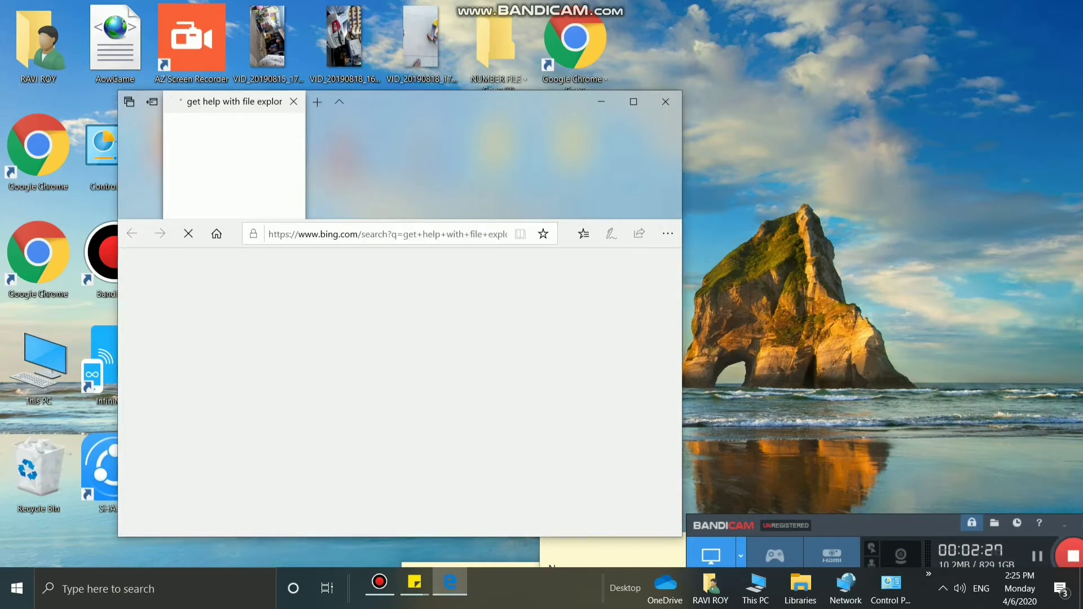
pyautogui.click(666, 101)
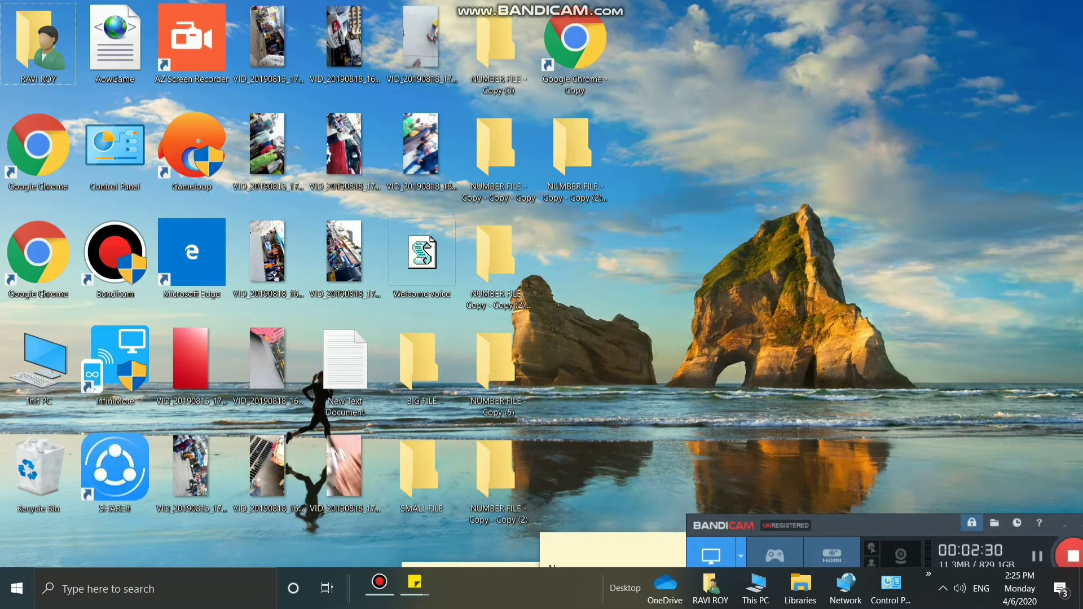
# Open Task Manager and show the list of startup programs
pyautogui.rightClick(529, 581)
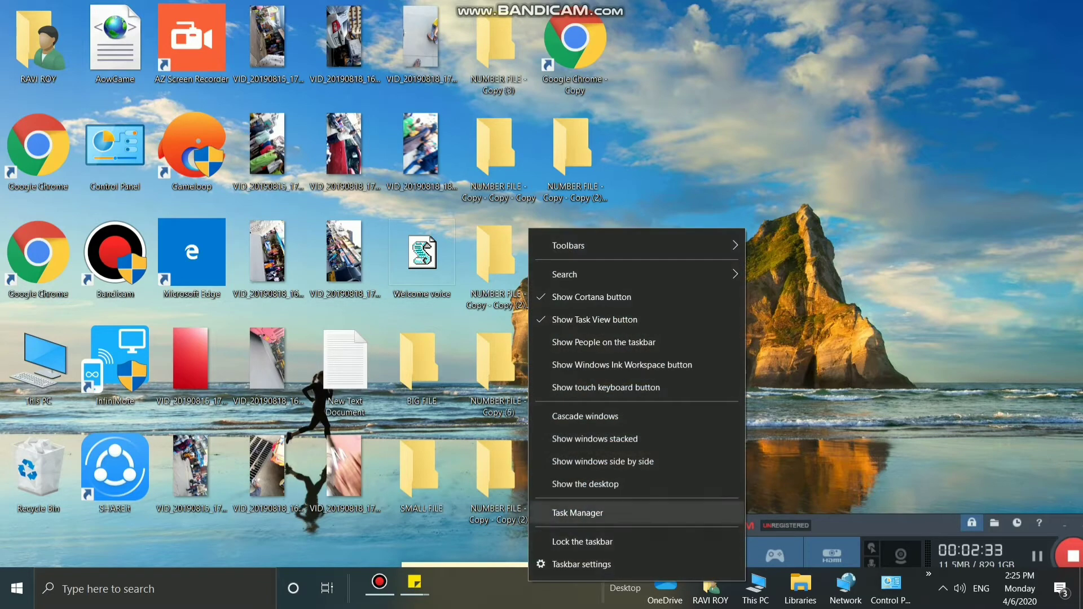
pyautogui.click(577, 513)
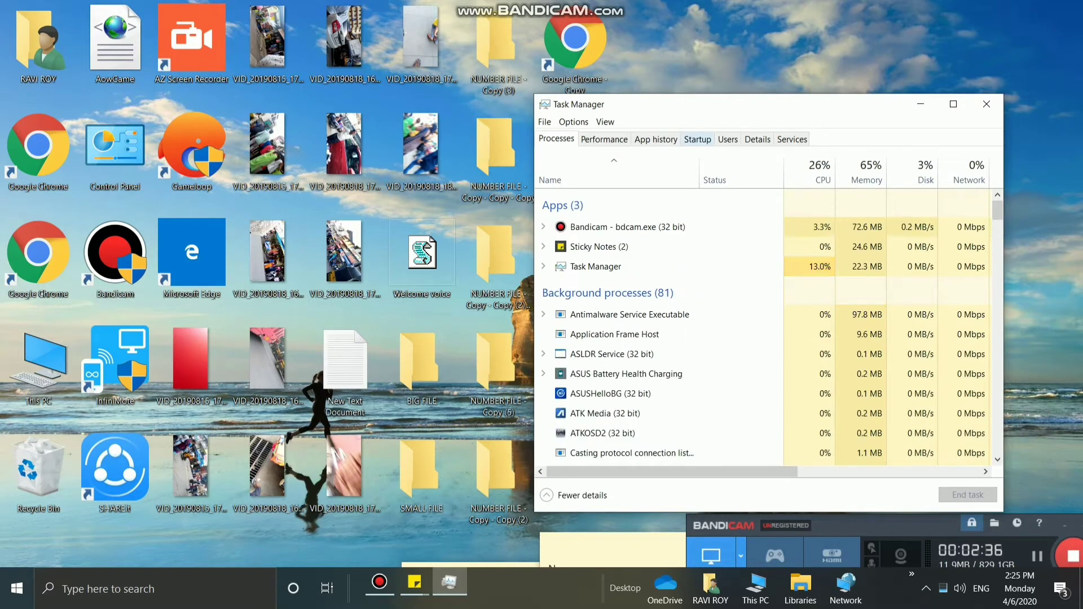
pyautogui.click(697, 139)
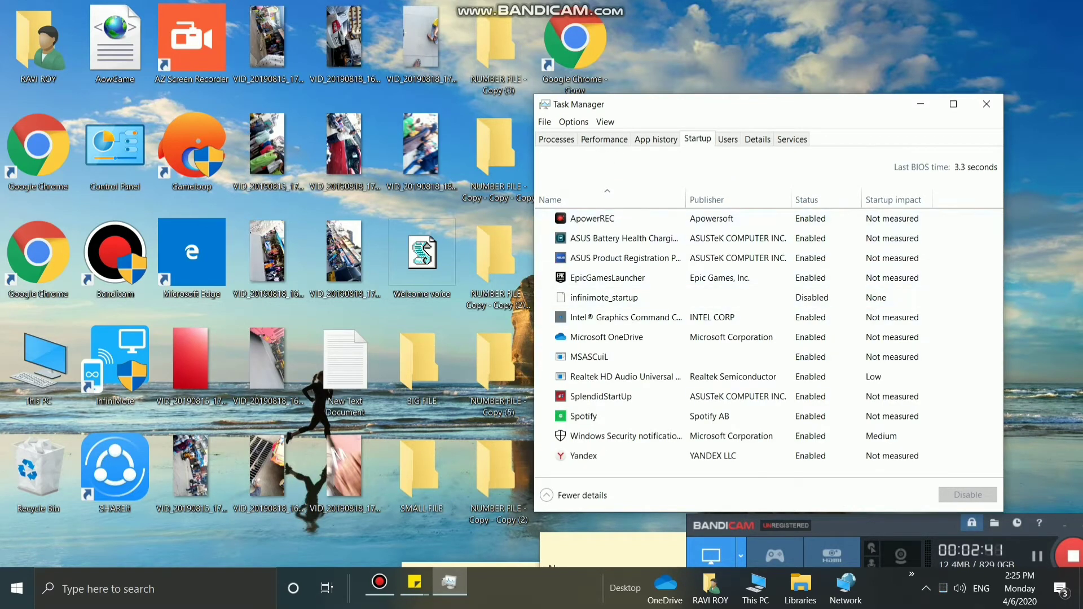
# Disable ApowerREC and EpicGamesLauncher from launching at startup
pyautogui.click(592, 218)
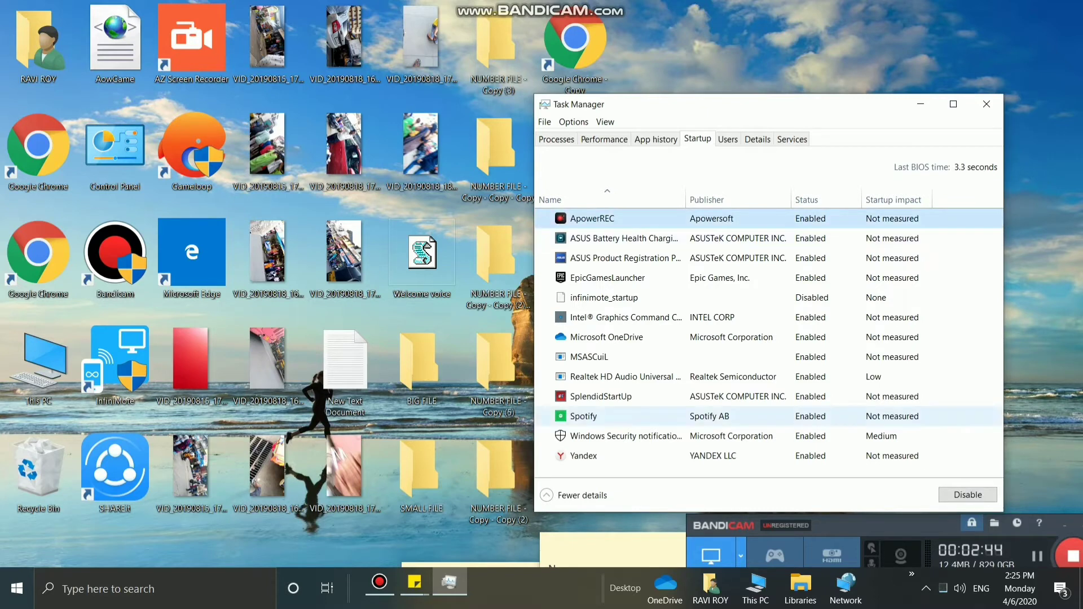
pyautogui.click(968, 495)
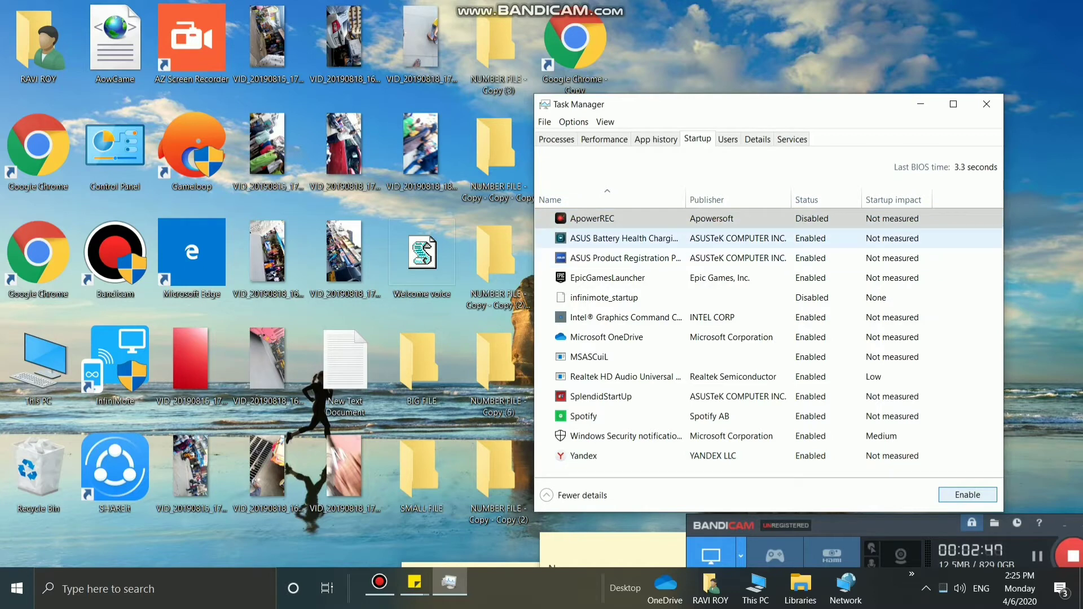
pyautogui.click(607, 277)
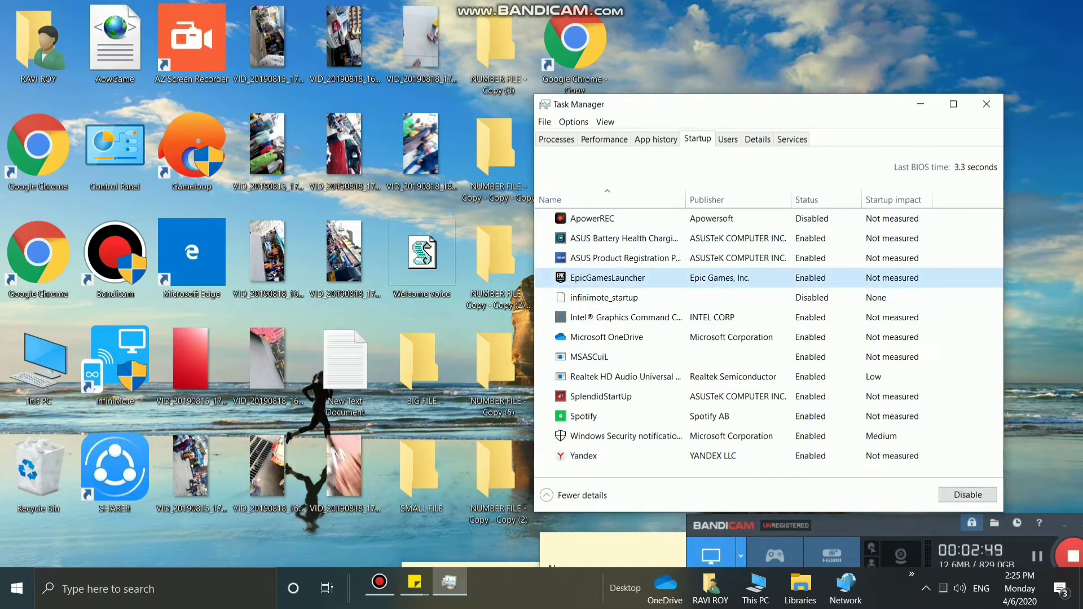
pyautogui.click(968, 495)
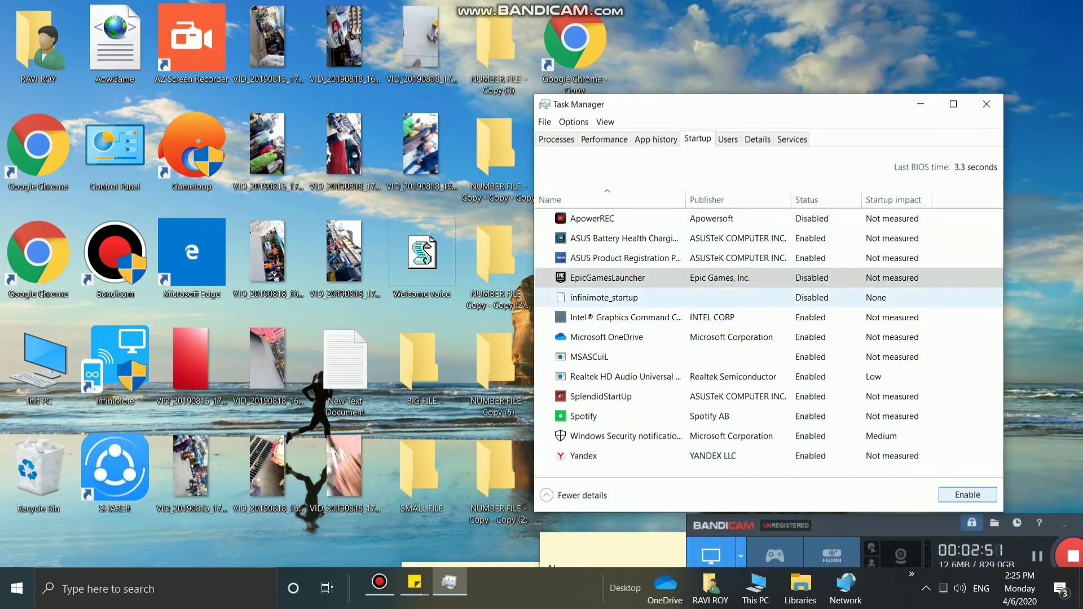
# Enable infinimote_startup and disable Yandex and Spotify in the startup list, closing Task Manager when done
pyautogui.click(604, 297)
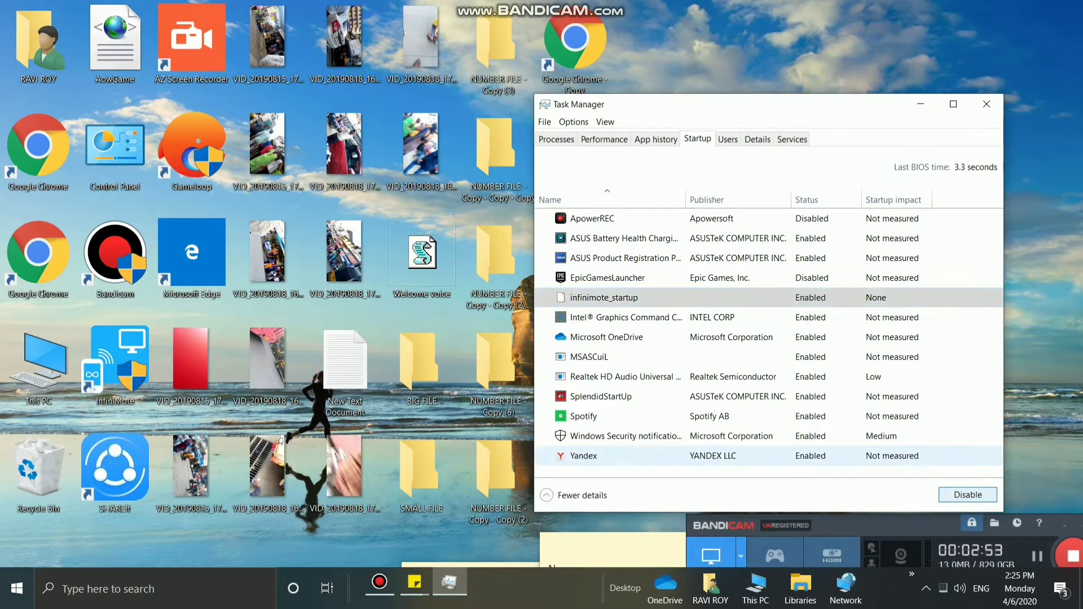
pyautogui.click(968, 495)
pyautogui.click(968, 495)
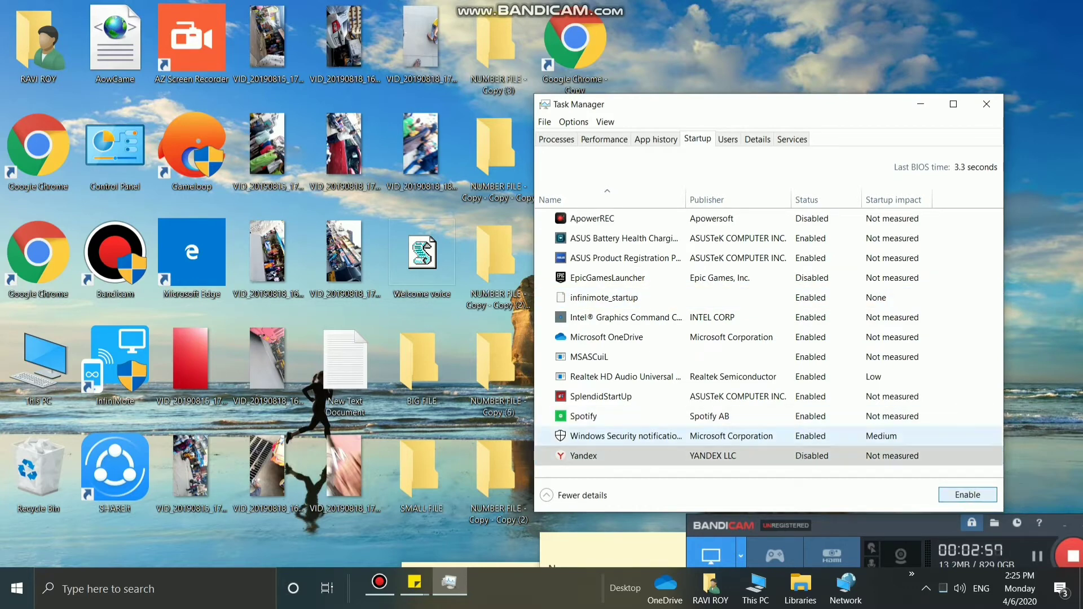
pyautogui.click(583, 416)
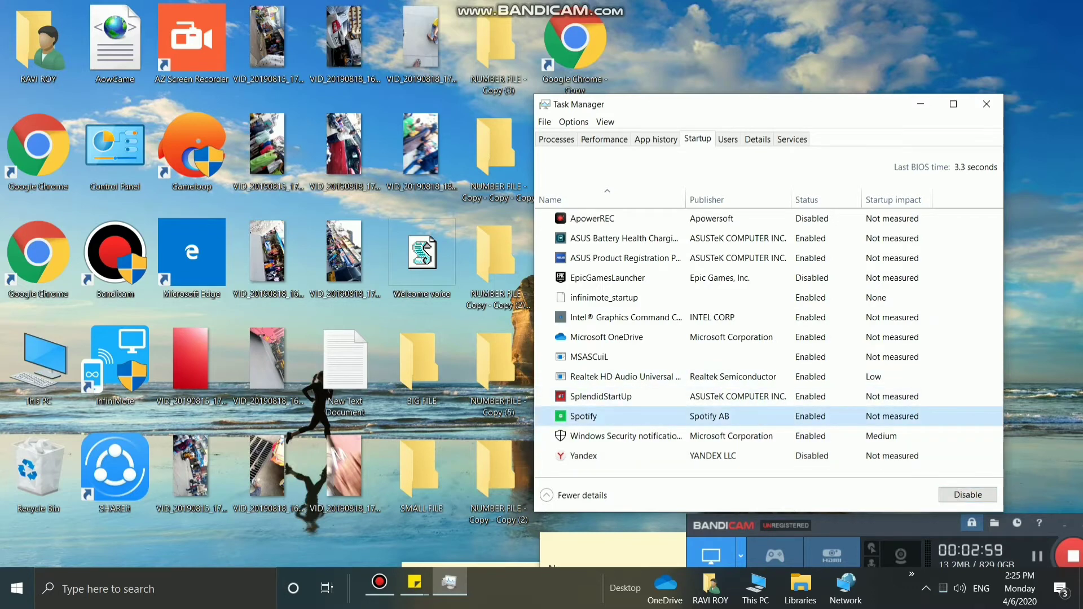
pyautogui.click(968, 495)
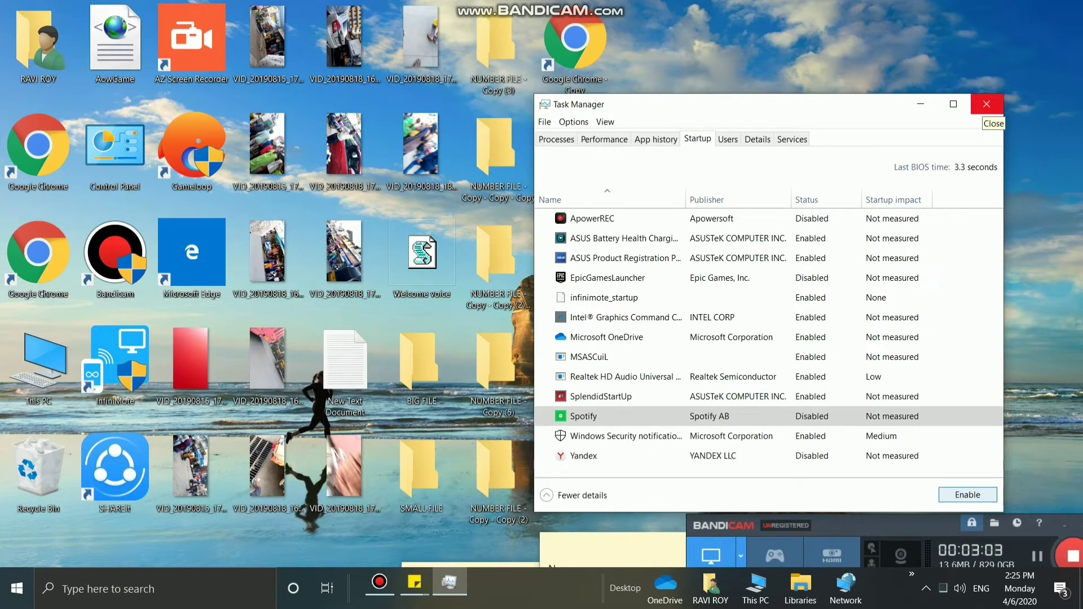
pyautogui.click(987, 104)
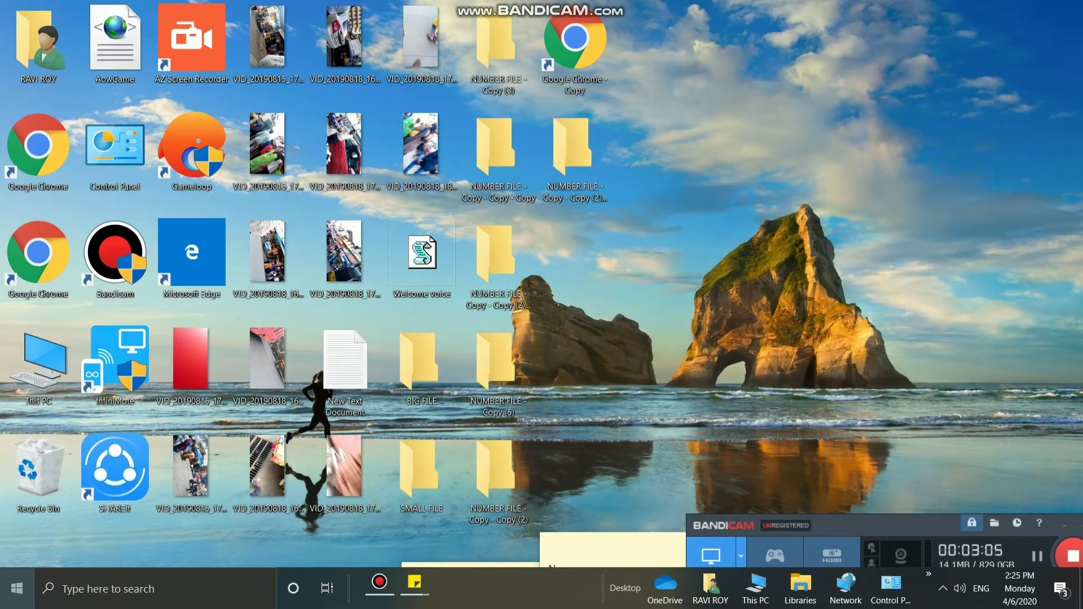
# Open System Configuration by running msconfig from the Run dialog
pyautogui.press('super')
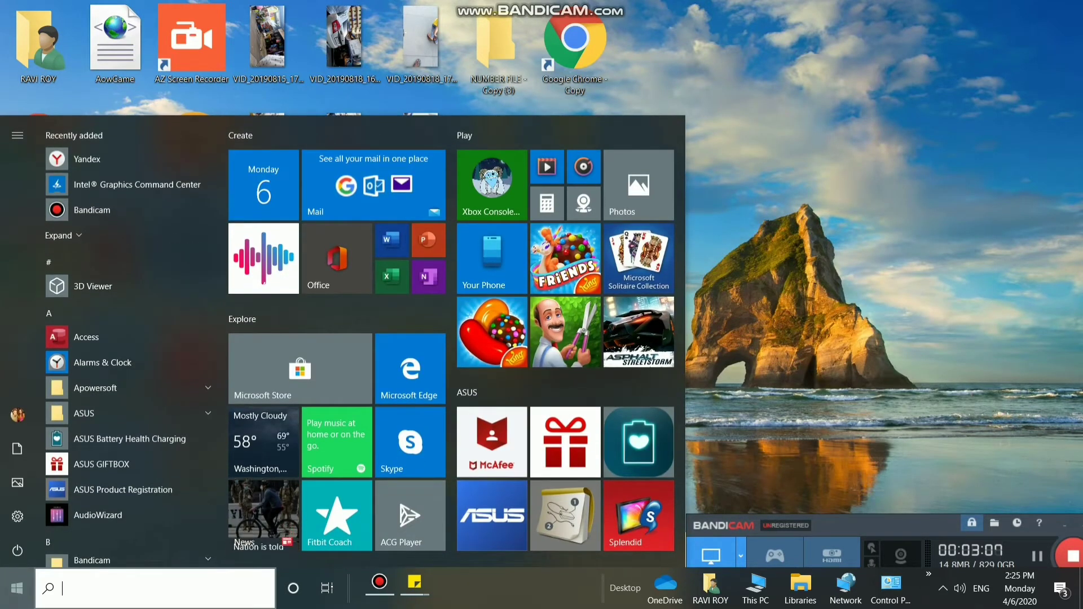
pyautogui.rightClick(17, 589)
pyautogui.press('Return')
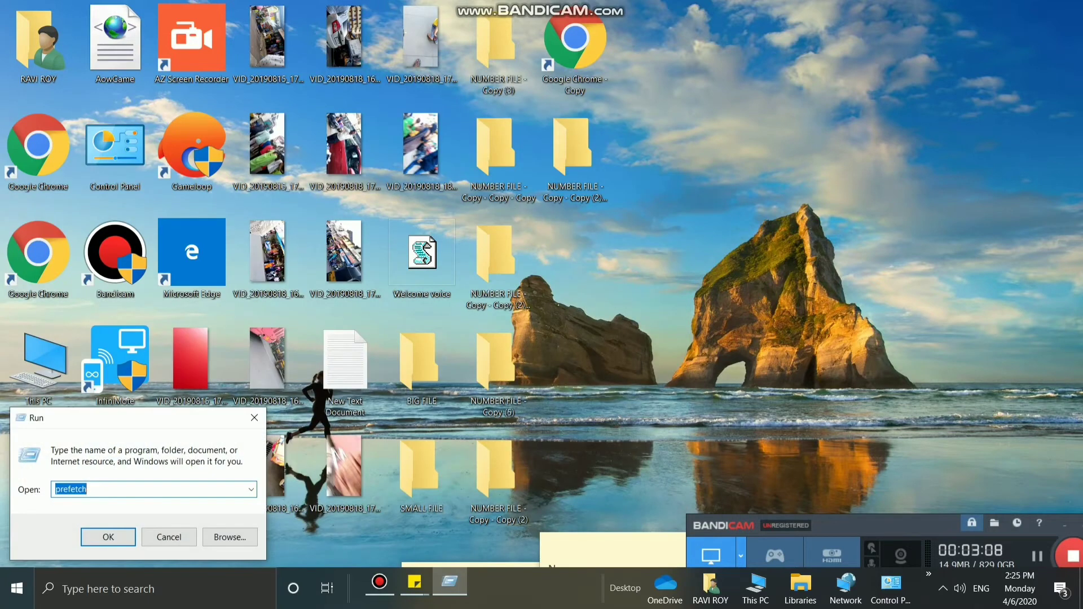
pyautogui.write('ms')
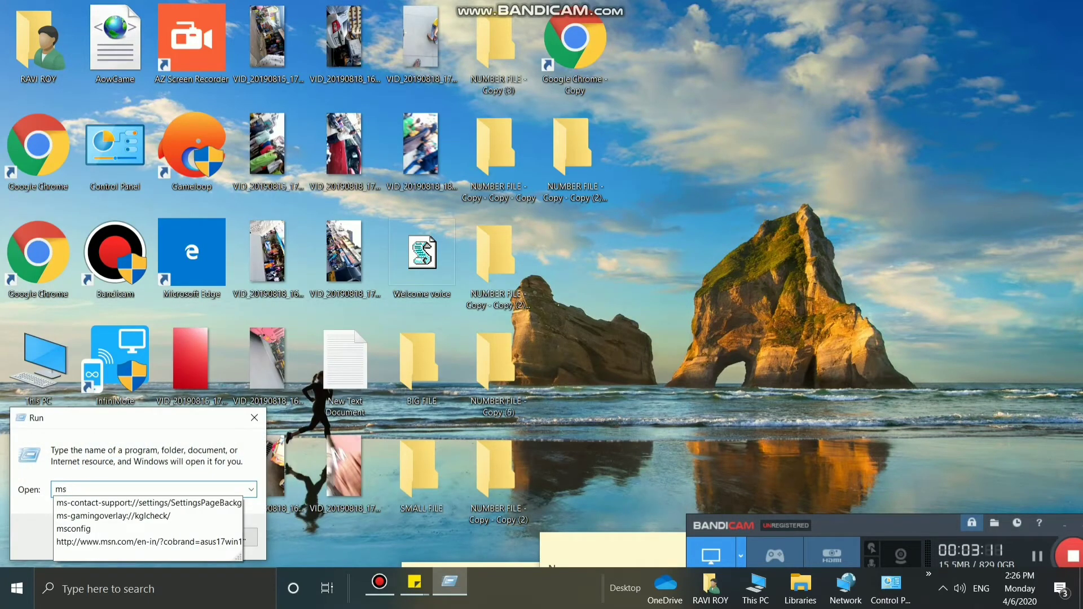
pyautogui.write('config')
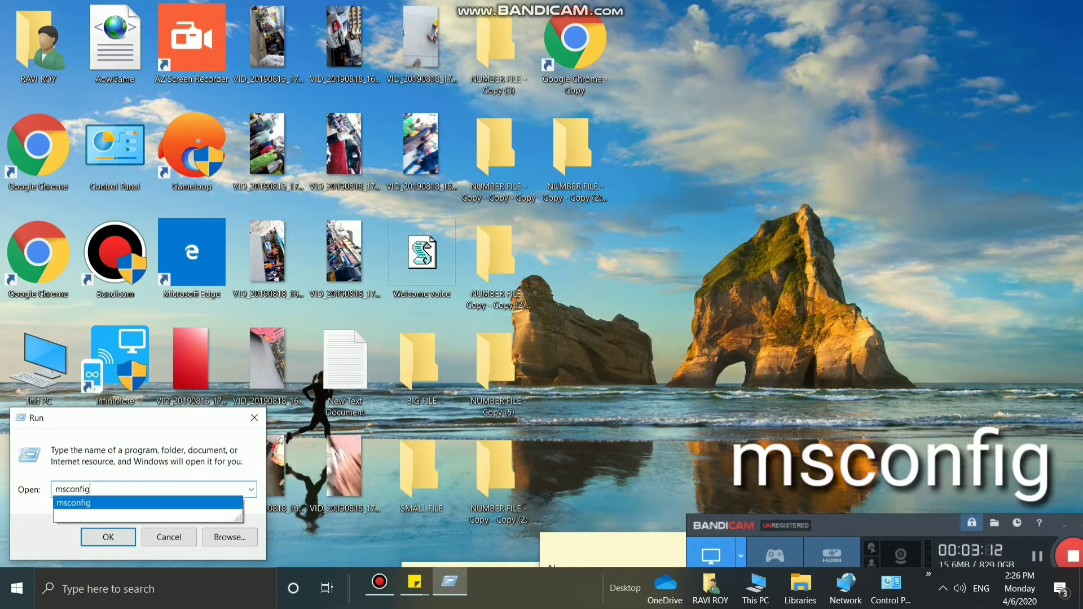
pyautogui.press('Return')
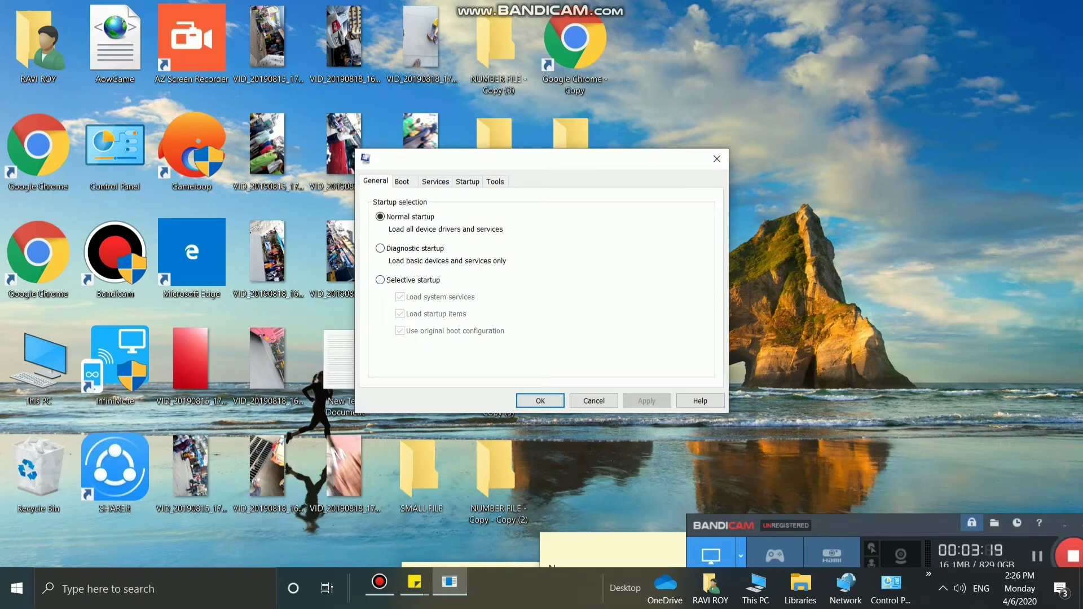
# Review the services in System Configuration, hide all Microsoft services, and confirm the dialog
pyautogui.click(435, 181)
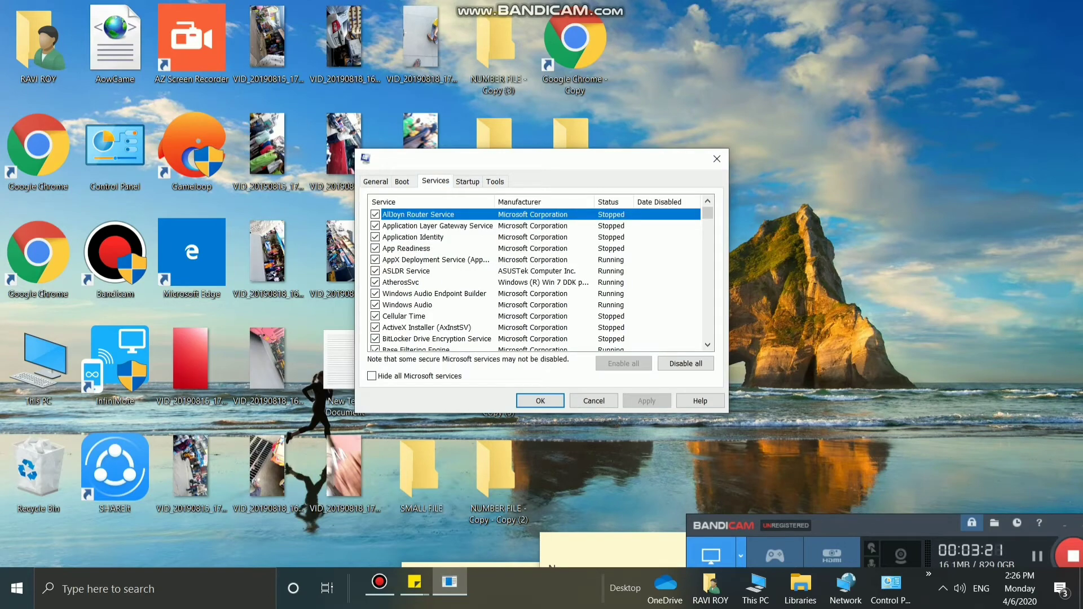
pyautogui.scroll(-12, 541, 280)
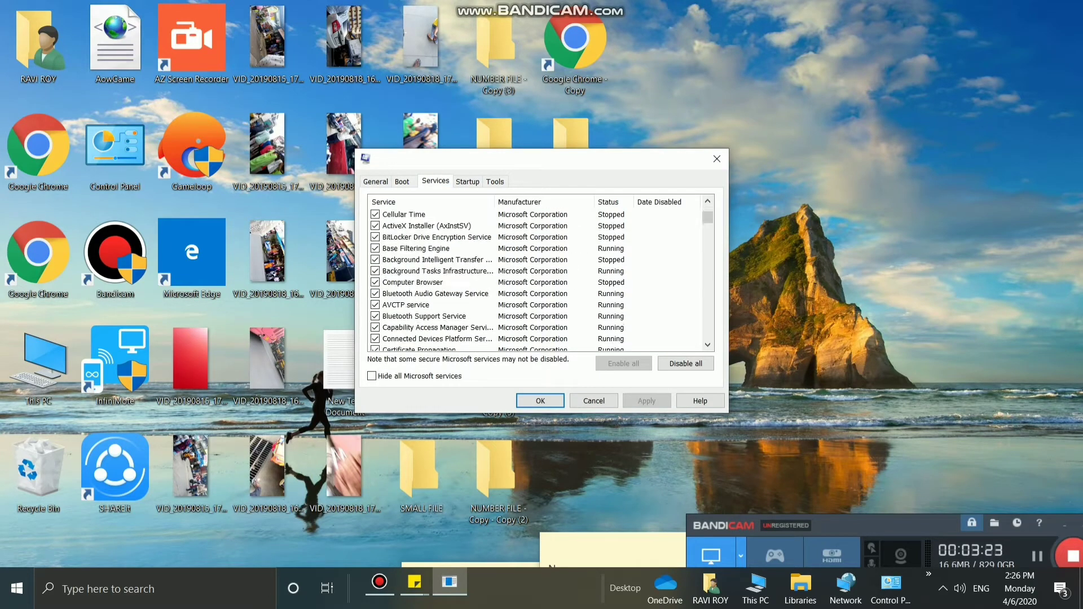
pyautogui.scroll(-12, 541, 276)
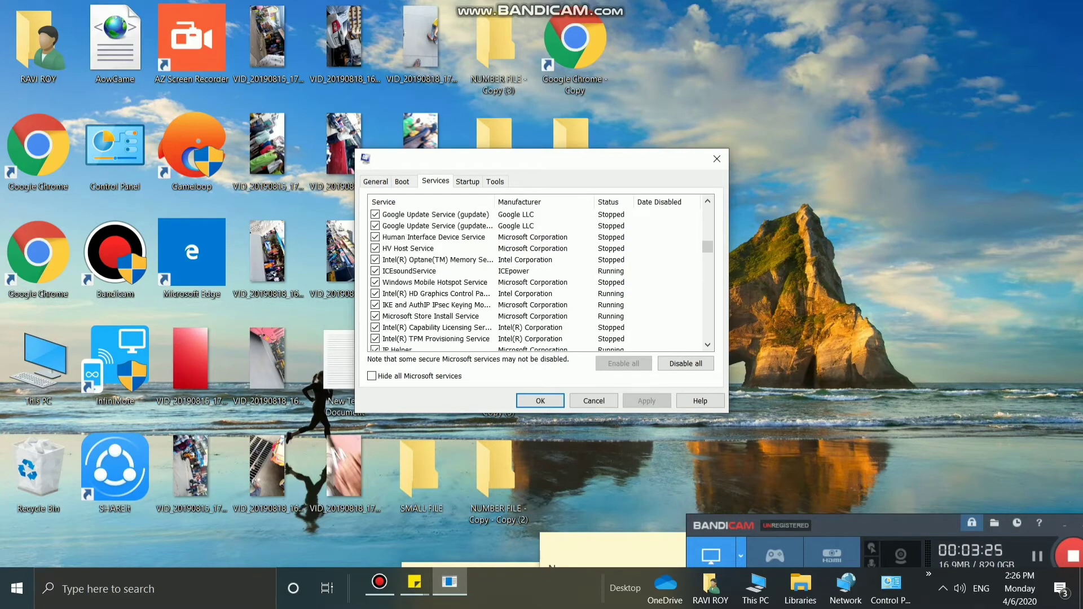
pyautogui.scroll(-6, 536, 277)
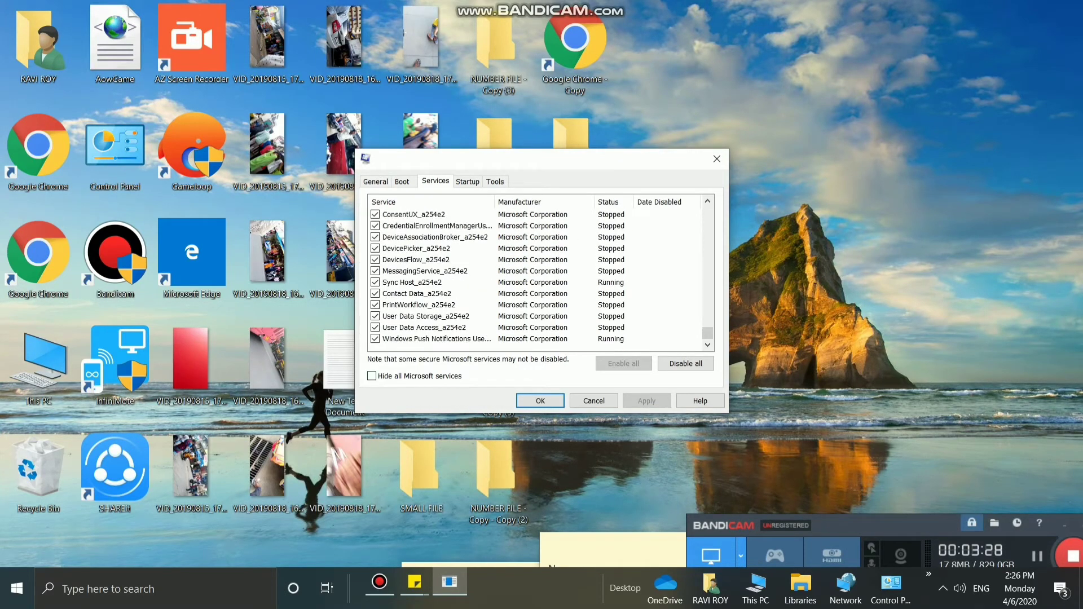
pyautogui.click(371, 376)
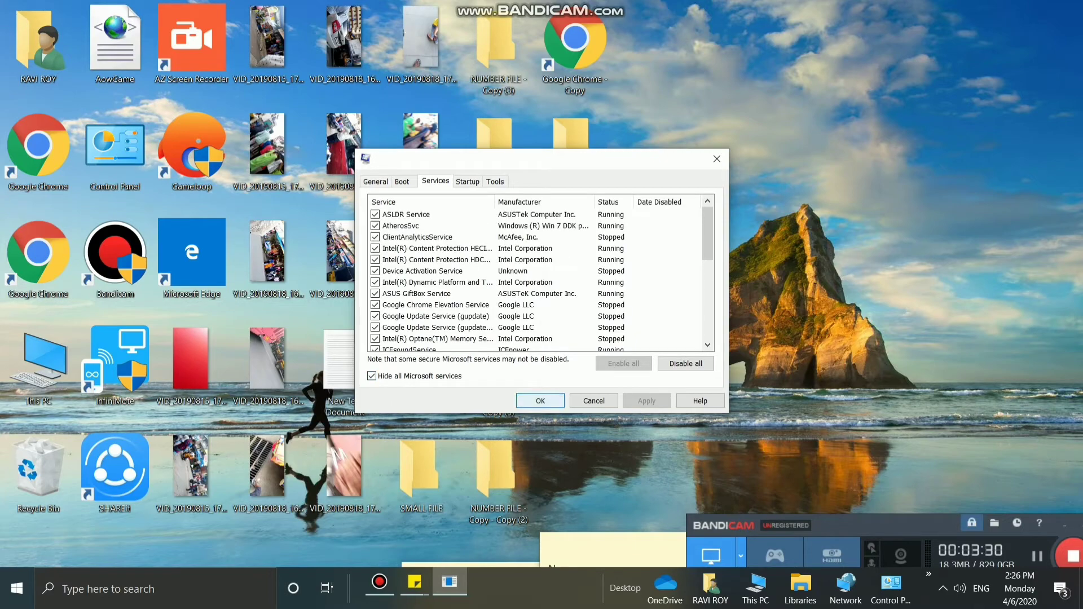
pyautogui.press('Return')
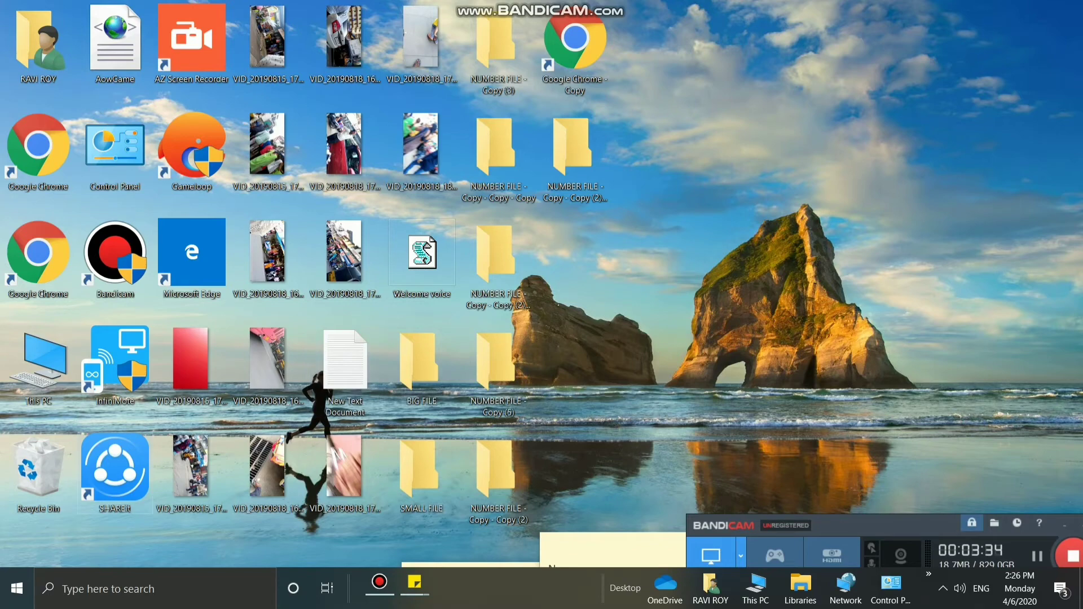
pyautogui.click(16, 588)
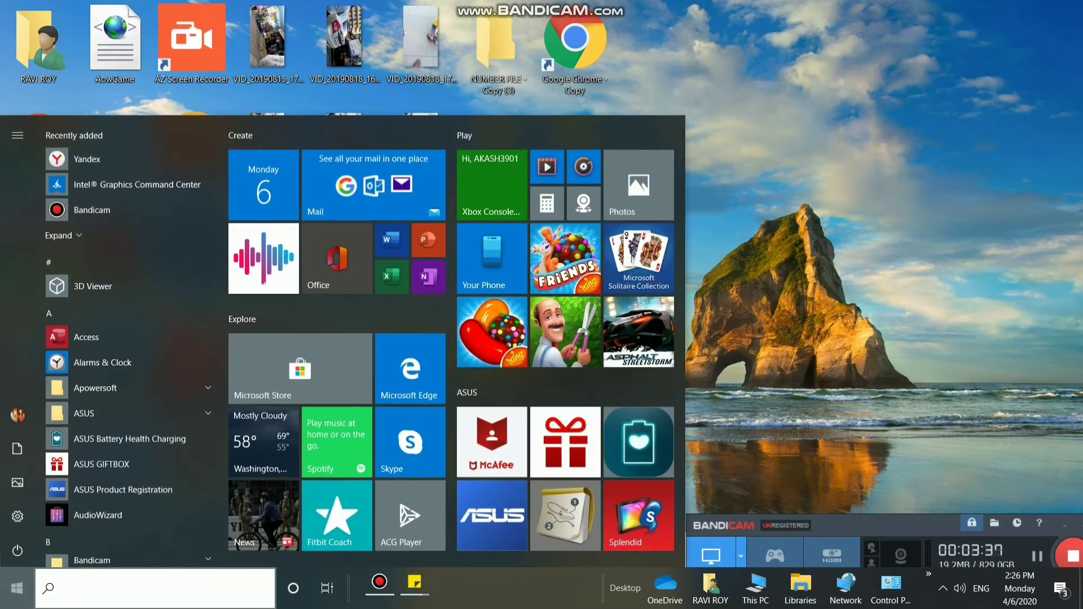
pyautogui.rightClick(17, 589)
pyautogui.click(39, 519)
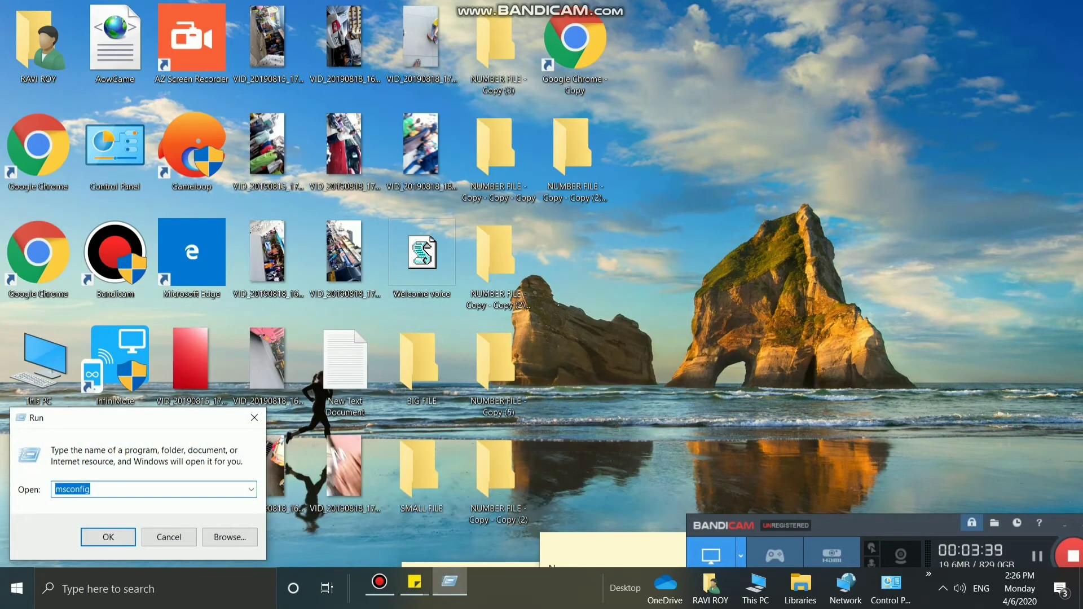
# Open Optimize Drives through a Windows search for "de" and dismiss the leftover Run dialog
pyautogui.click(62, 589)
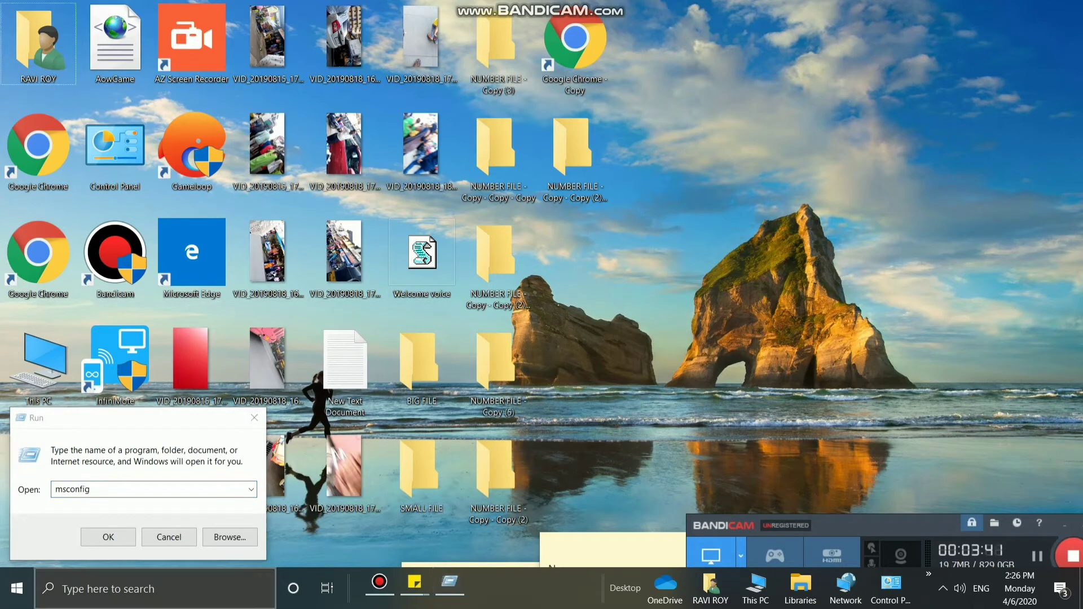
pyautogui.write('de')
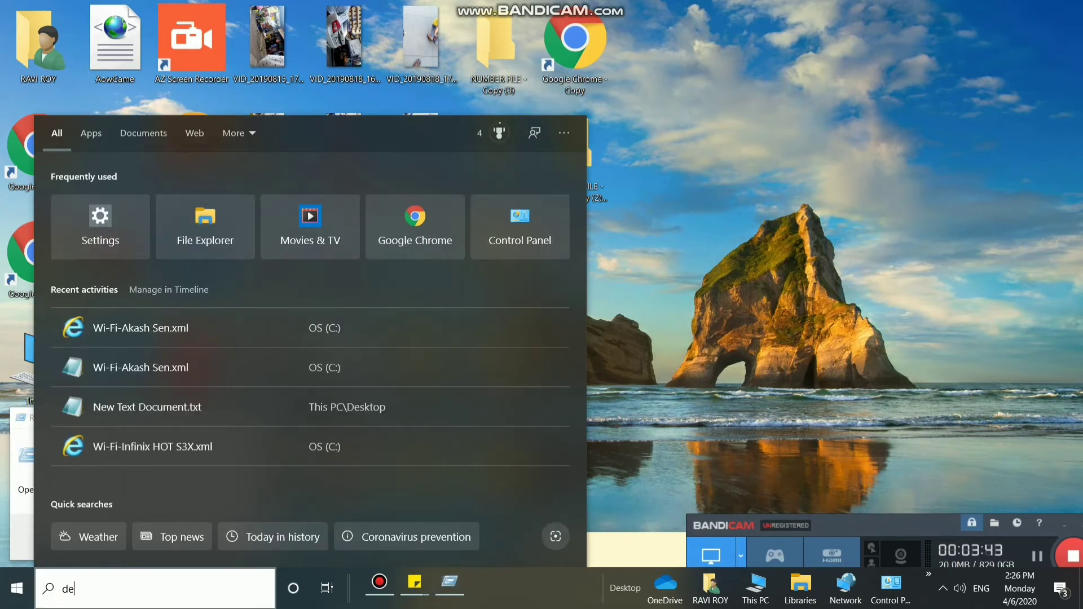
pyautogui.press('Escape')
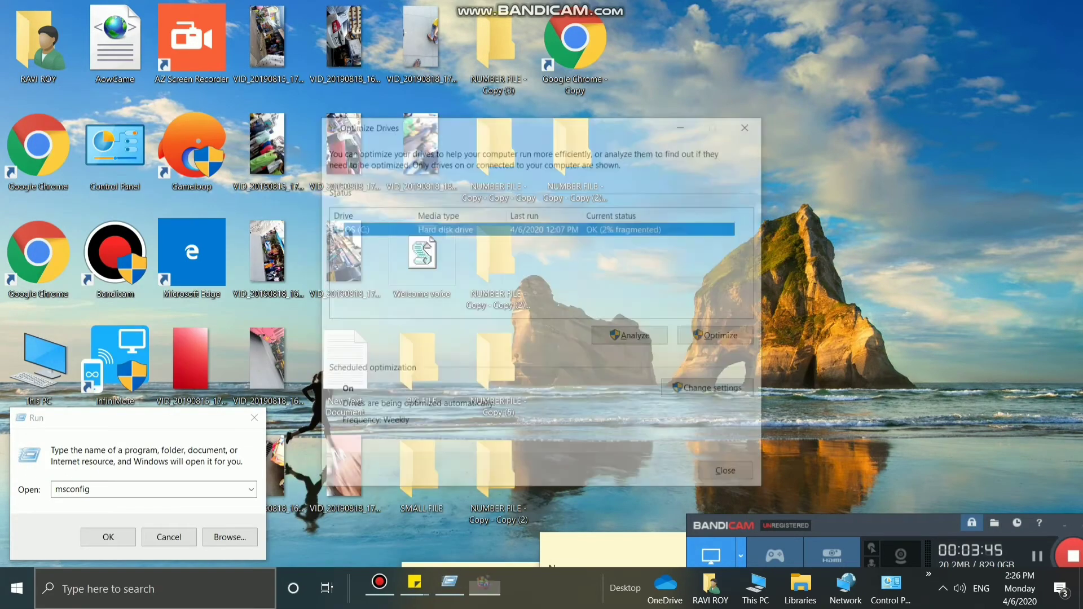
pyautogui.click(168, 538)
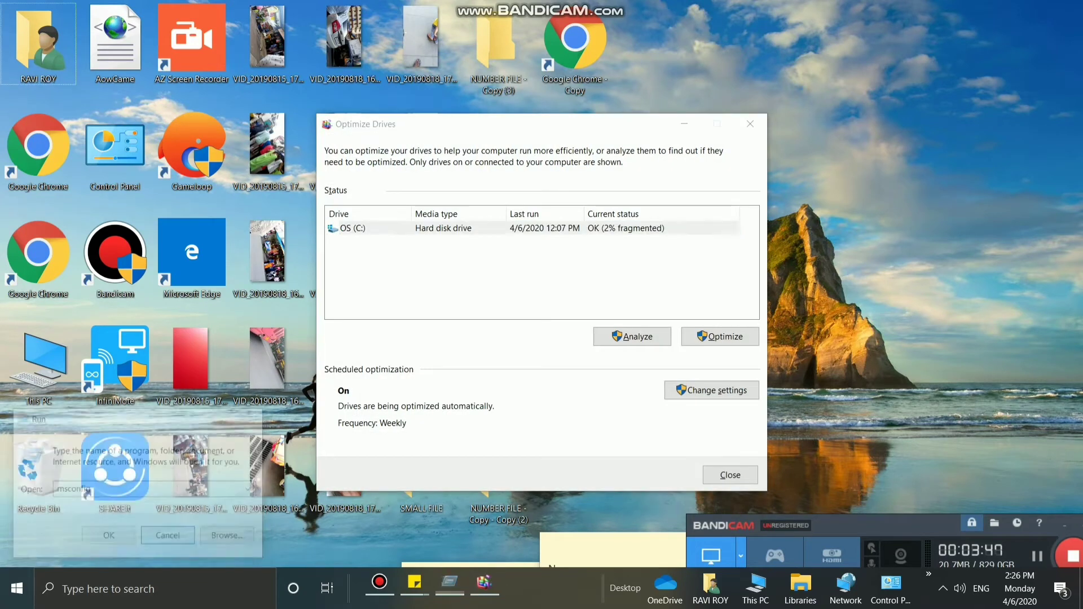
# Start optimizing the OS (C:) drive and close the Optimize Drives window
pyautogui.click(368, 228)
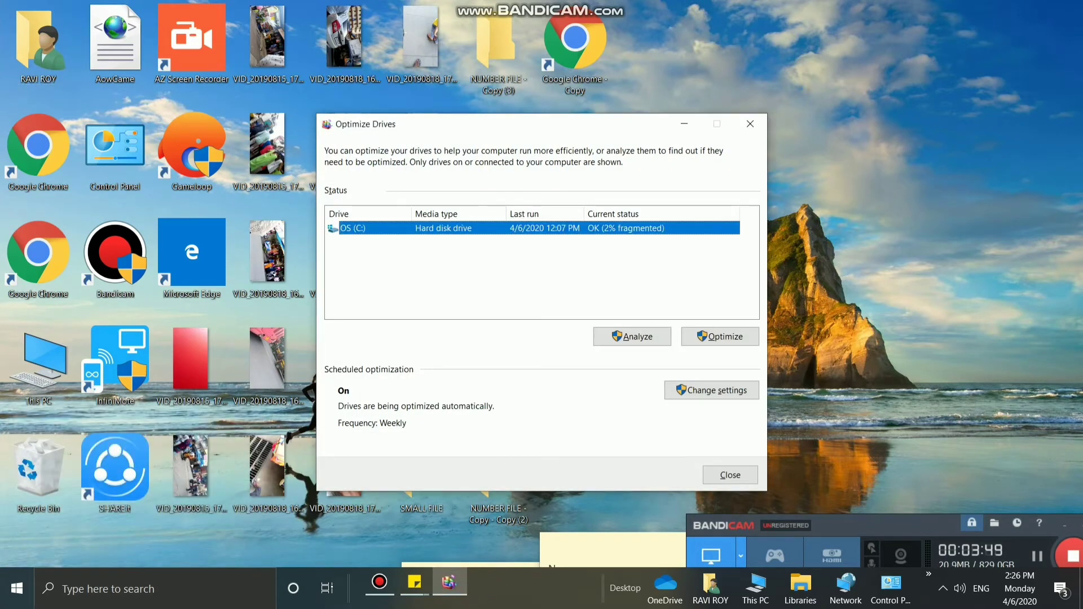
pyautogui.click(720, 336)
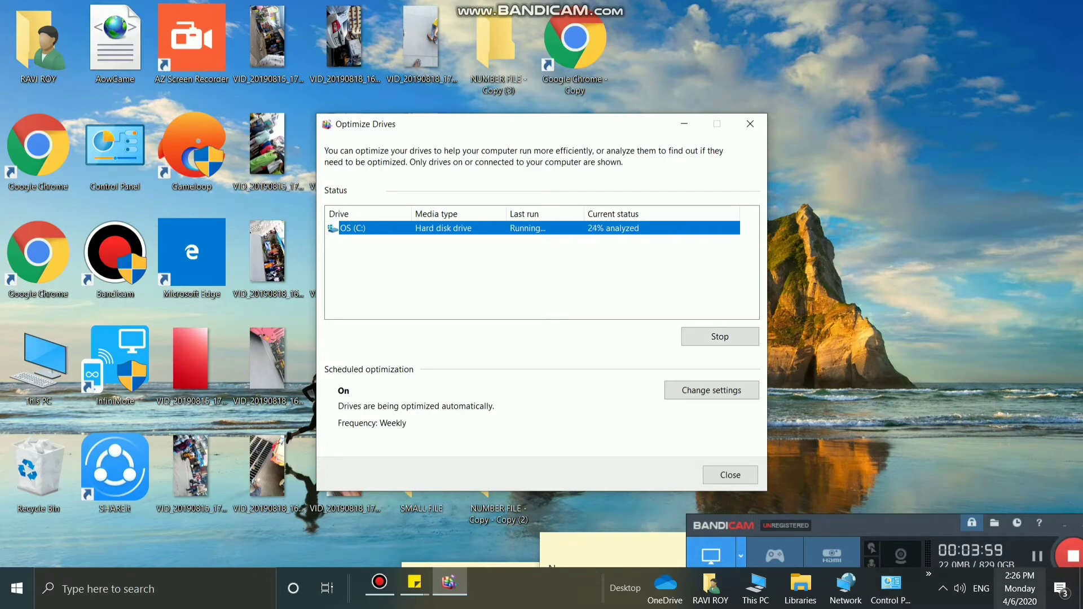
pyautogui.click(1037, 556)
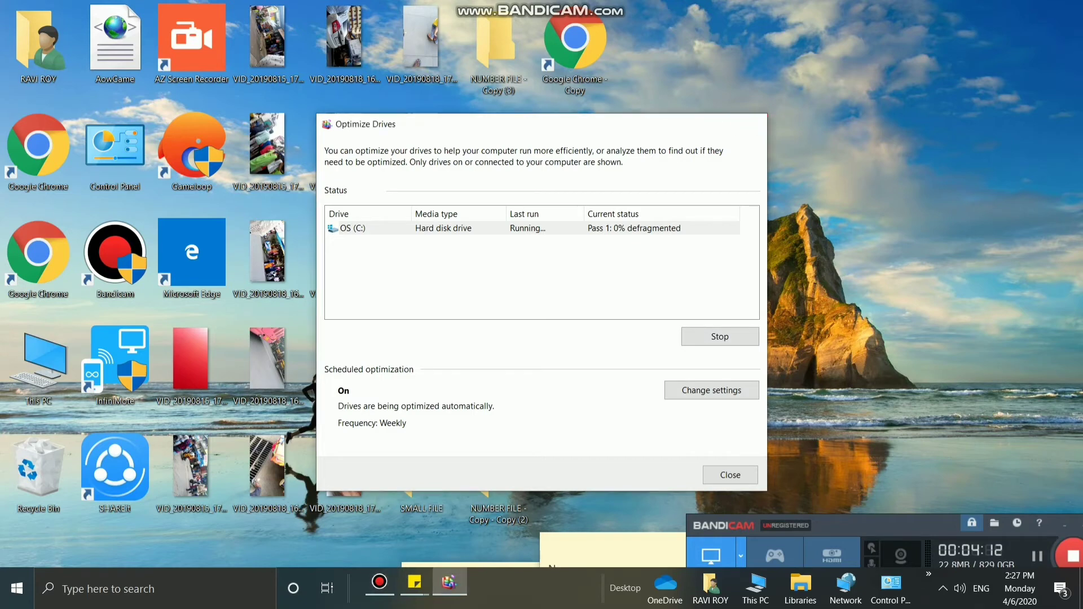
pyautogui.click(750, 124)
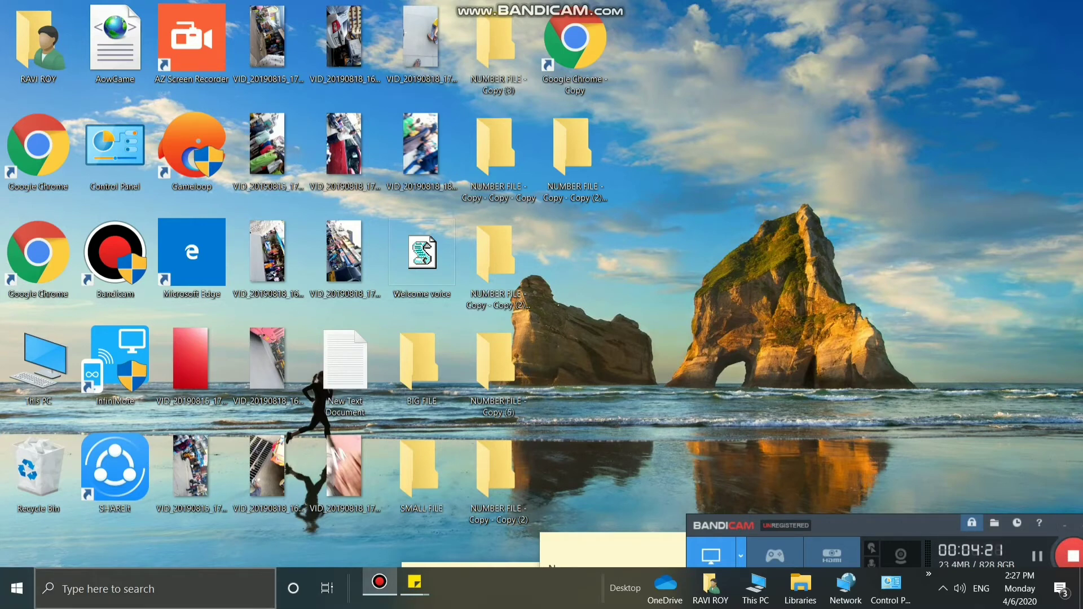
# Open the System page through a Windows search for "sys" and bring up Performance Options from the advanced system settings
pyautogui.click(155, 588)
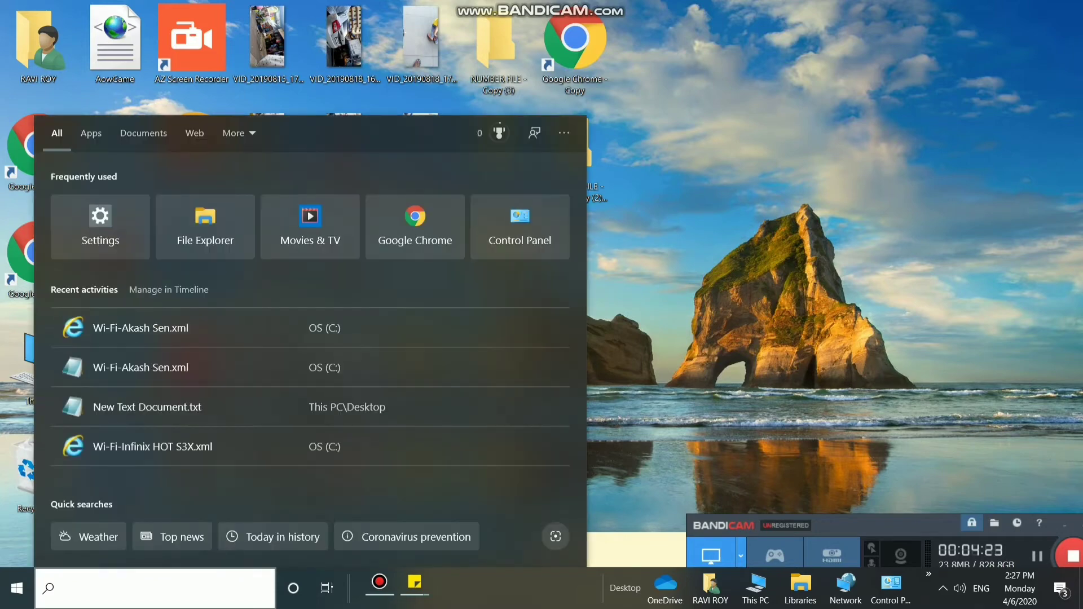
pyautogui.write('sys')
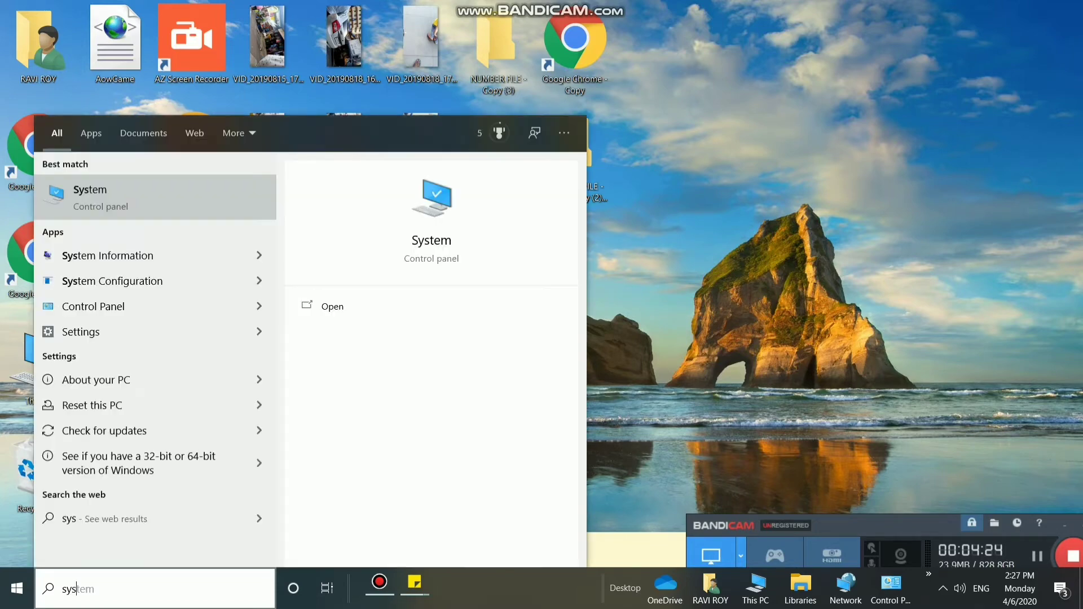
pyautogui.press('Return')
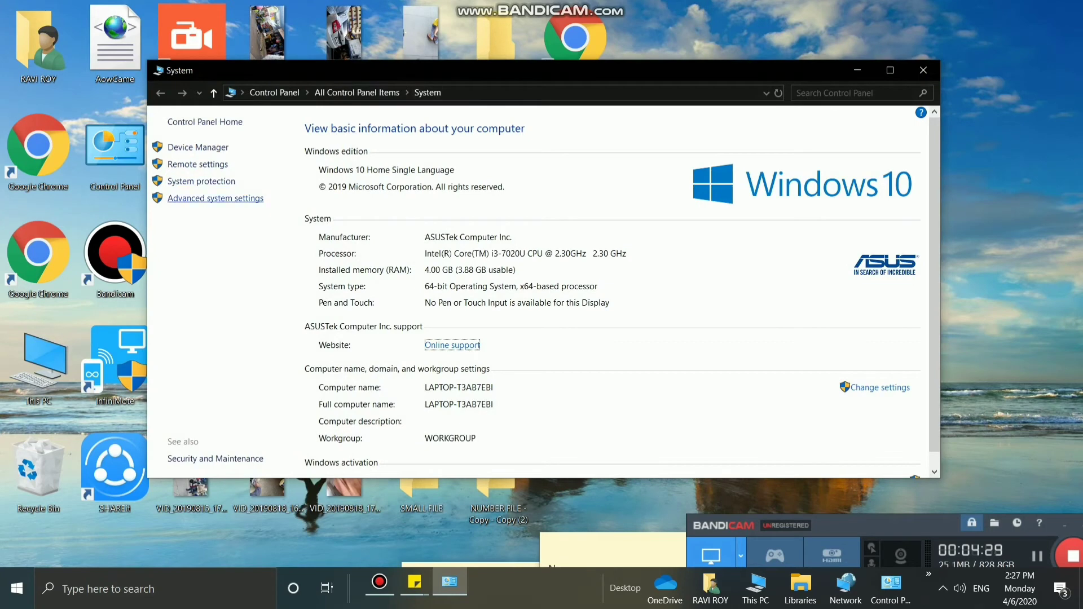
pyautogui.click(215, 198)
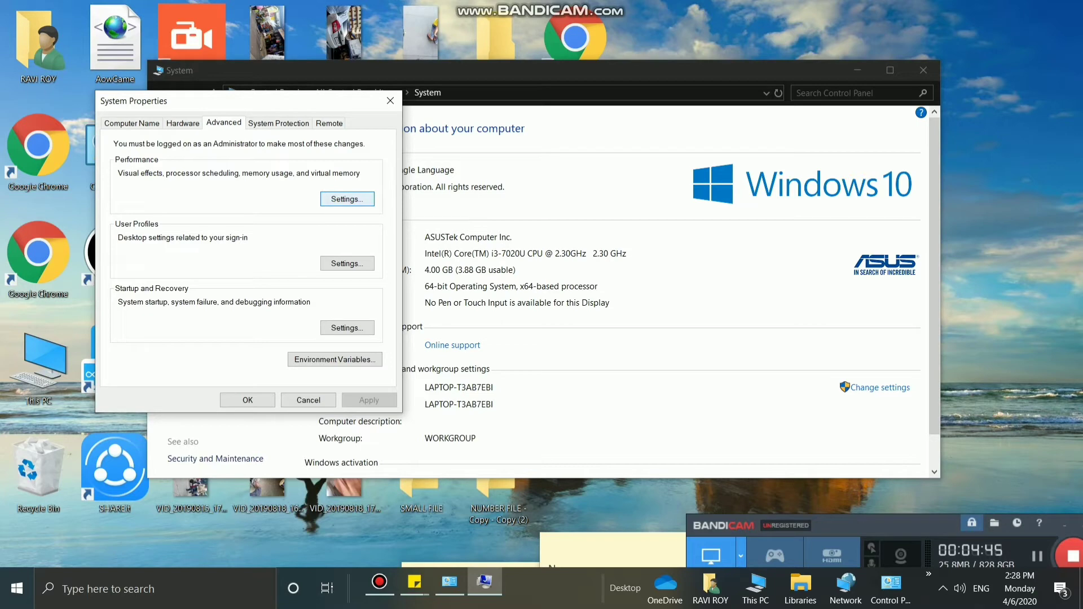
pyautogui.press('Return')
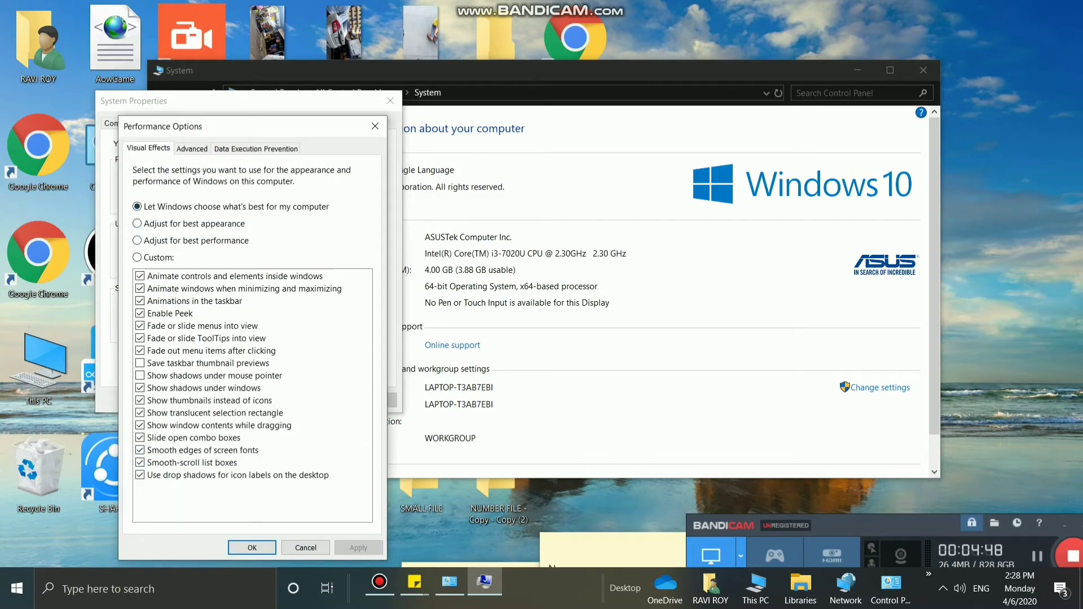
# Try best-performance visual effects with window shadows and thumbnails enabled, and switch back to letting Windows choose what's best
pyautogui.click(138, 240)
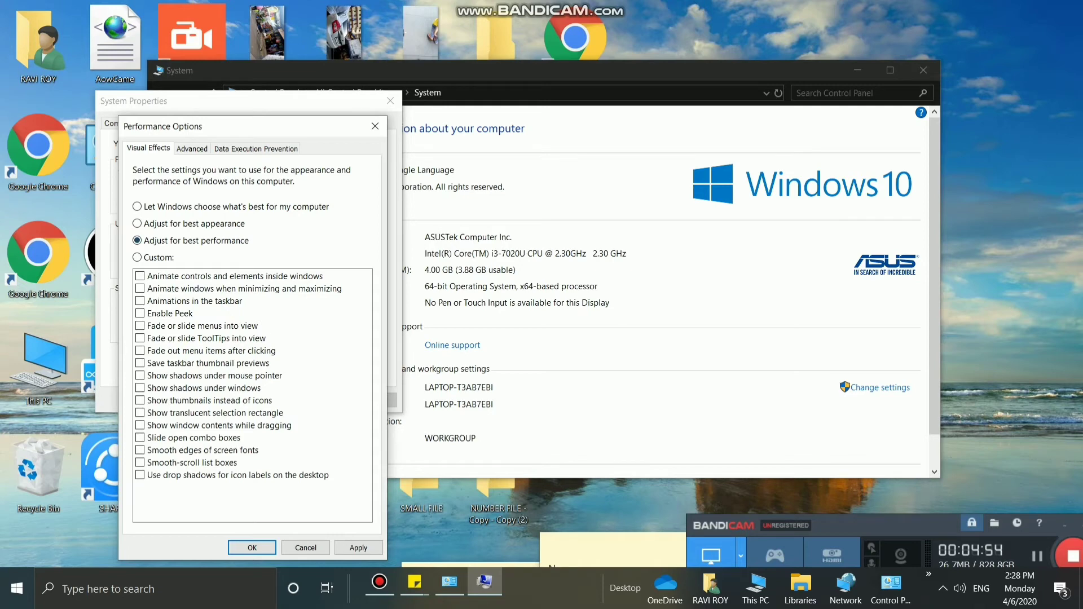
pyautogui.click(140, 388)
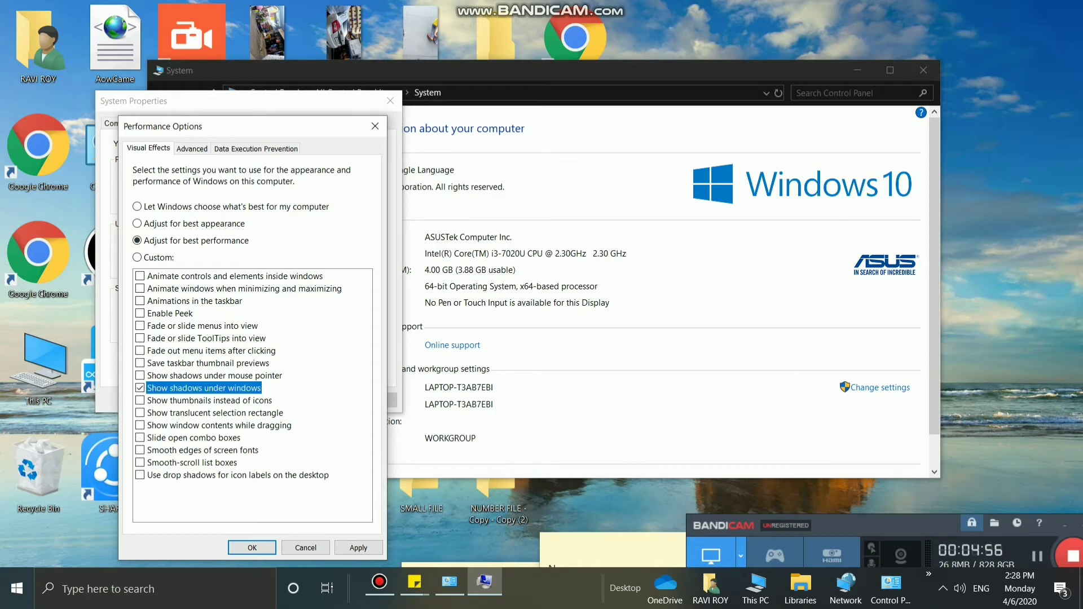
pyautogui.click(140, 400)
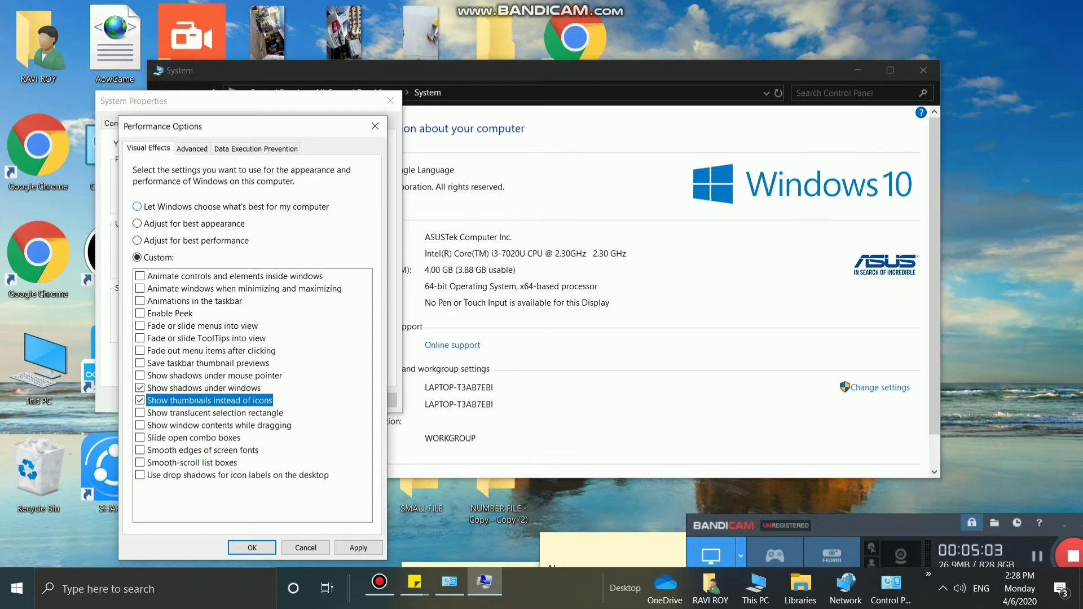
pyautogui.click(137, 206)
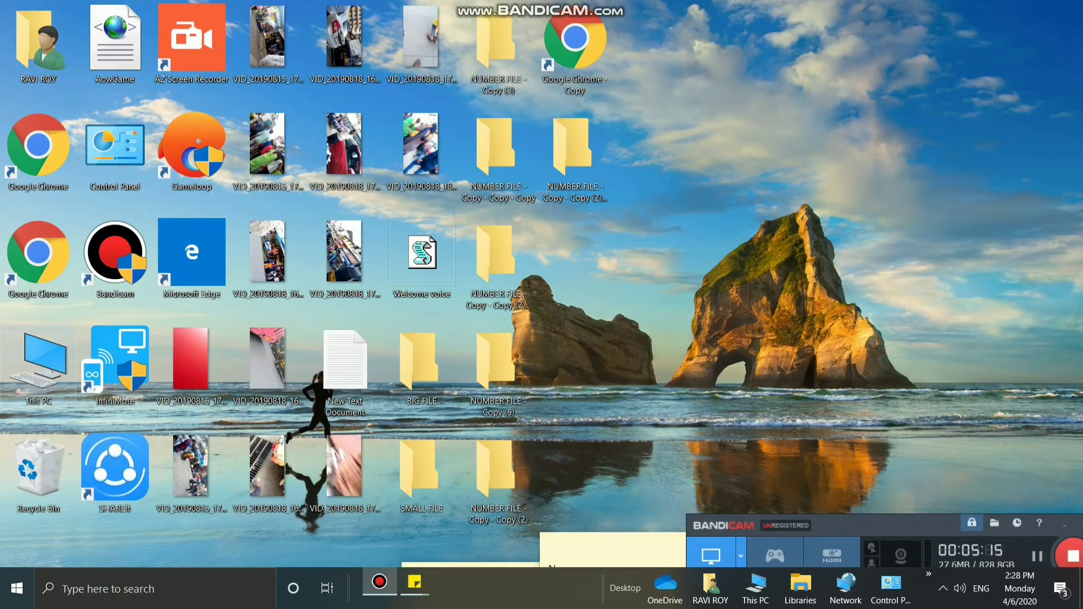
# Open the properties of the OS (C:) drive from This PC and start Disk Cleanup
pyautogui.doubleClick(38, 361)
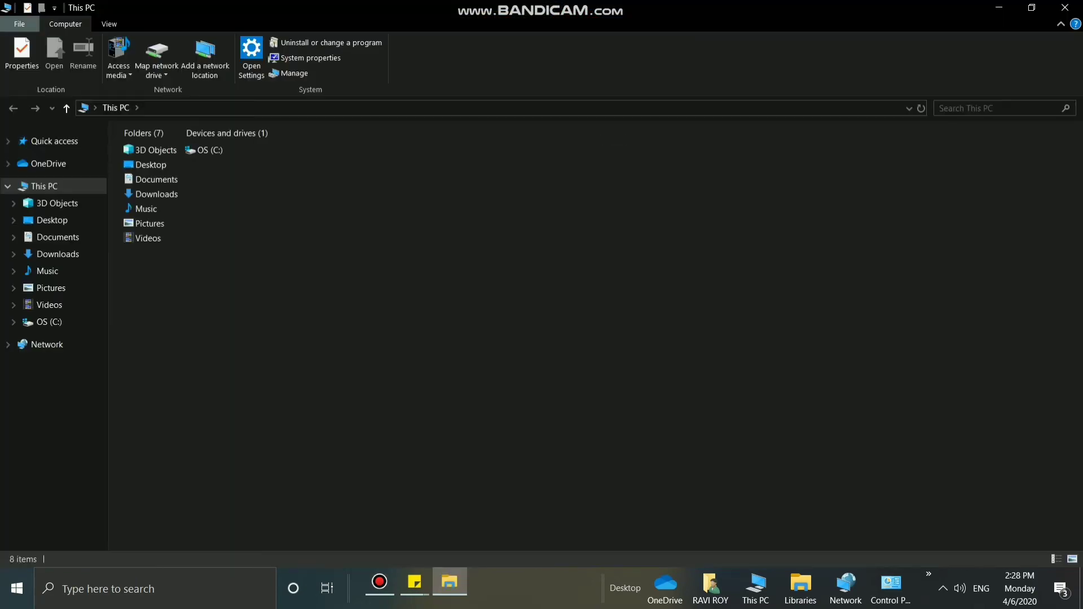
pyautogui.doubleClick(209, 150)
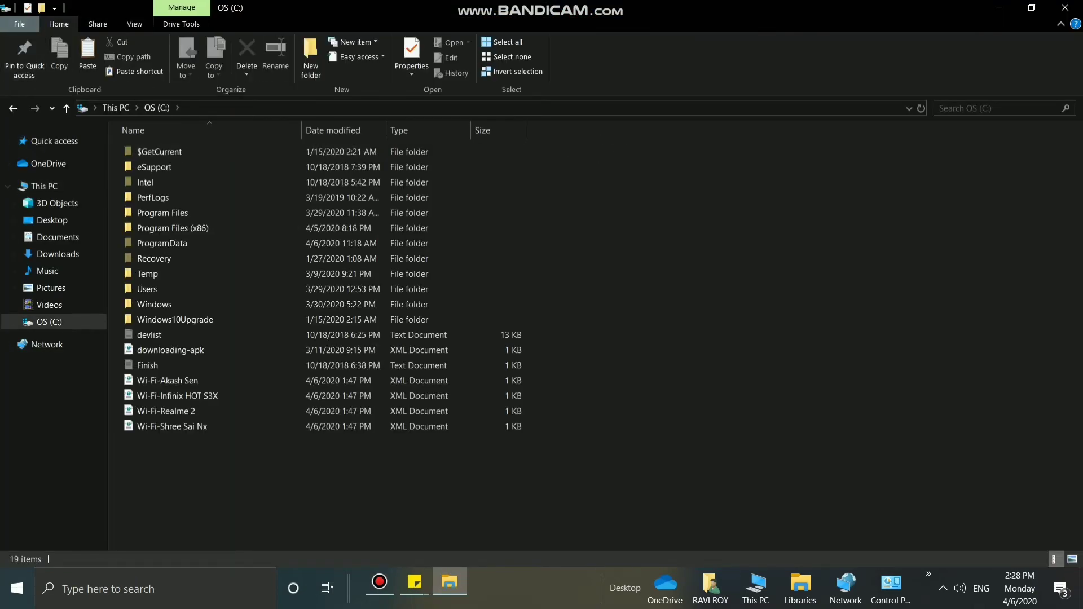
pyautogui.click(12, 108)
pyautogui.rightClick(200, 151)
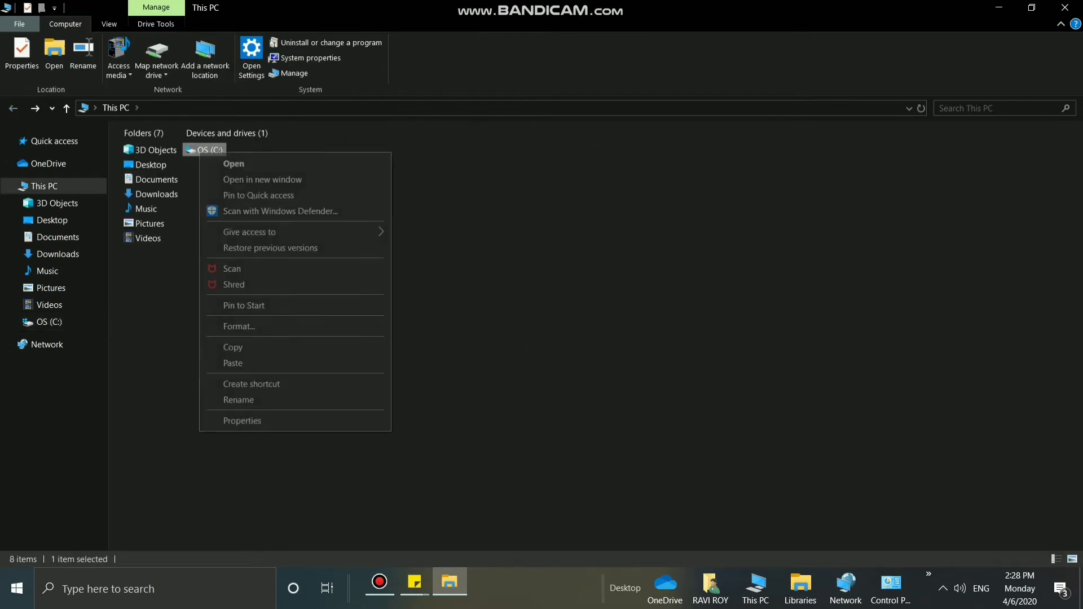
pyautogui.click(243, 421)
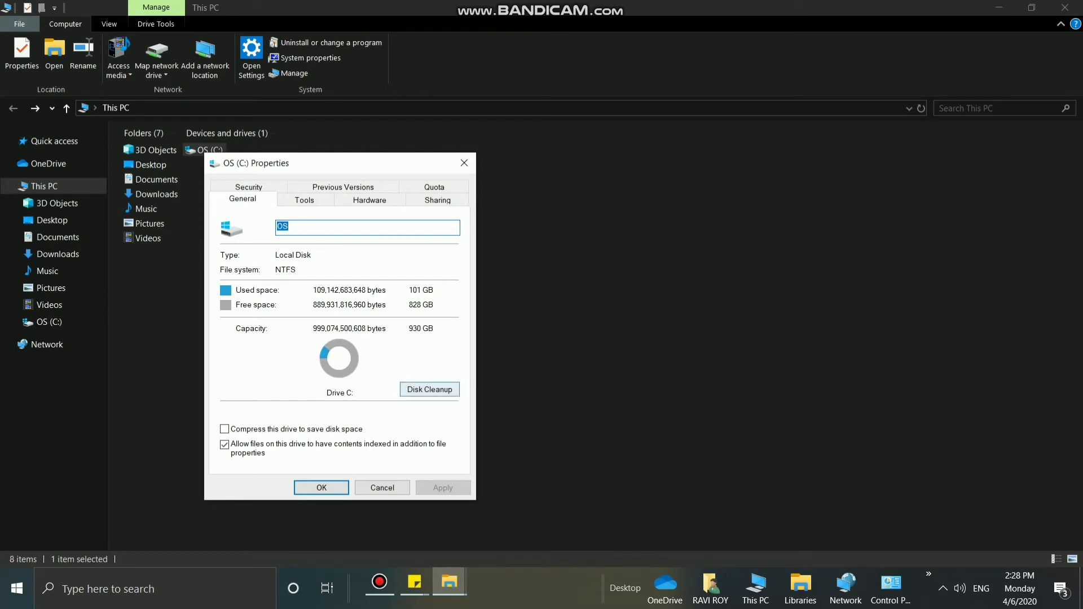
pyautogui.click(429, 389)
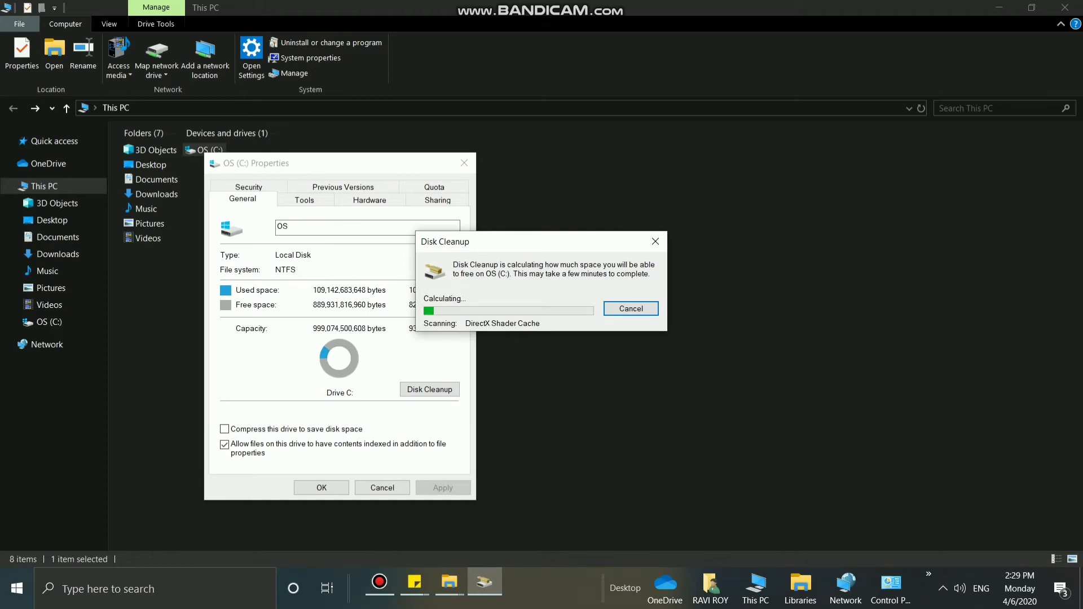
# Close the OS (C:) drive's properties and move the Disk Cleanup window to a clear spot on the desktop
pyautogui.moveTo(379, 582)
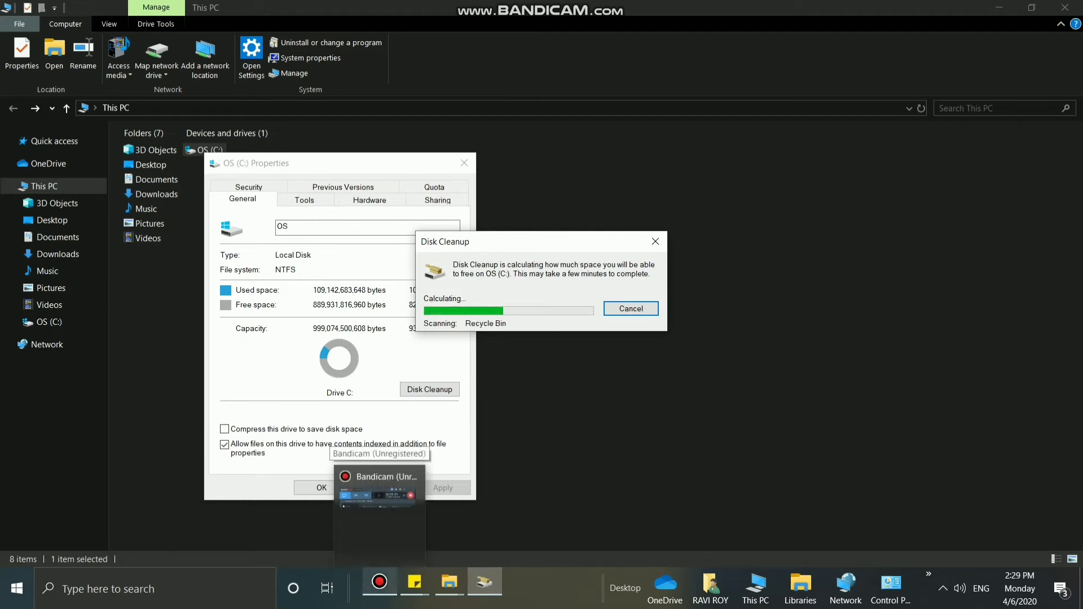
pyautogui.press('super+Tab')
pyautogui.press('super+Tab')
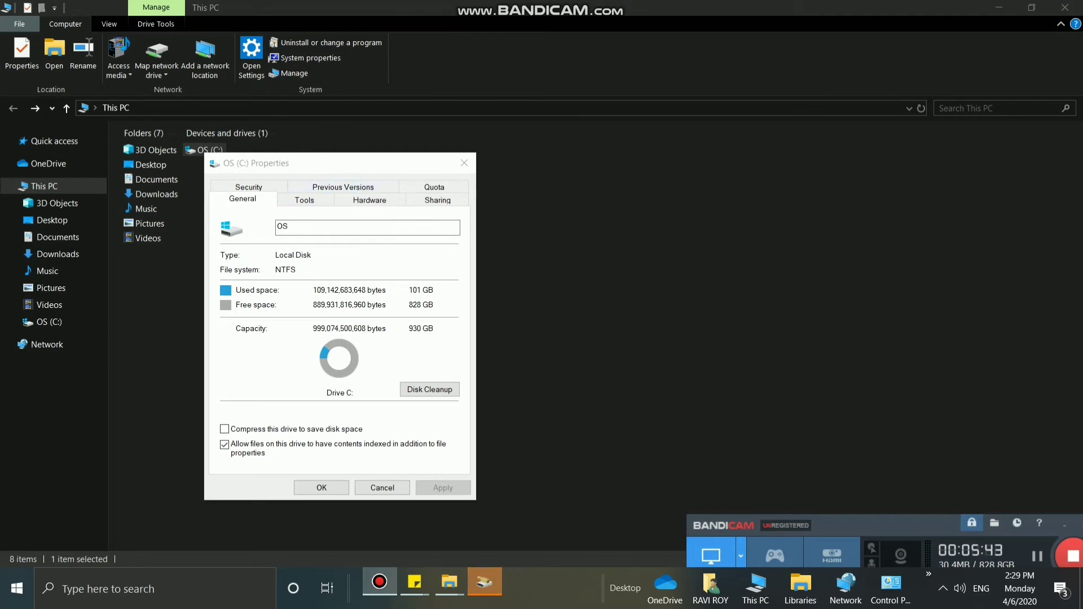
pyautogui.moveTo(304, 163); pyautogui.dragTo(377, 190)
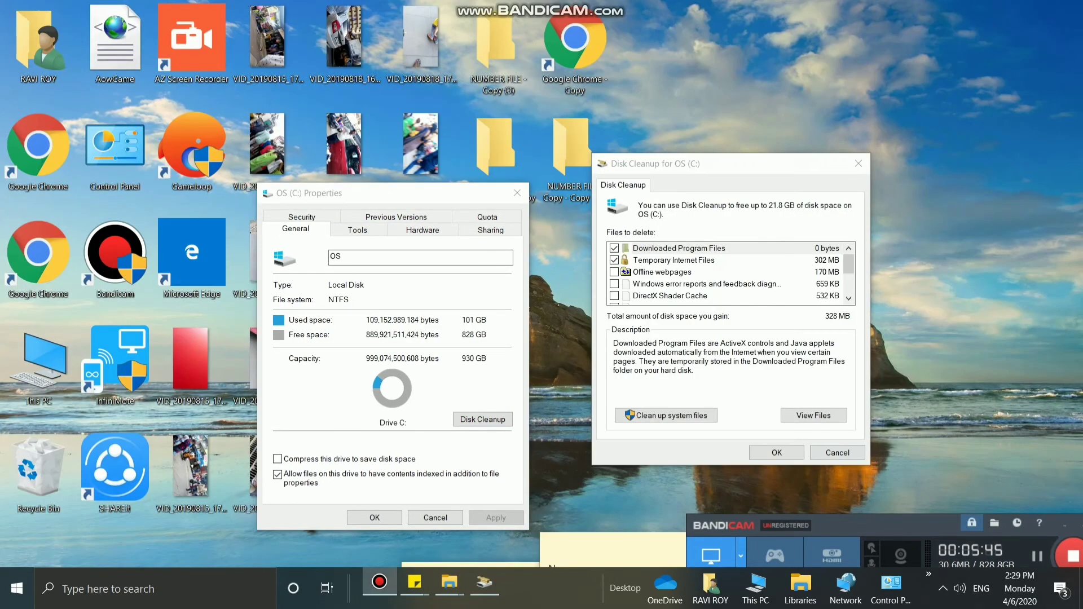
pyautogui.click(517, 193)
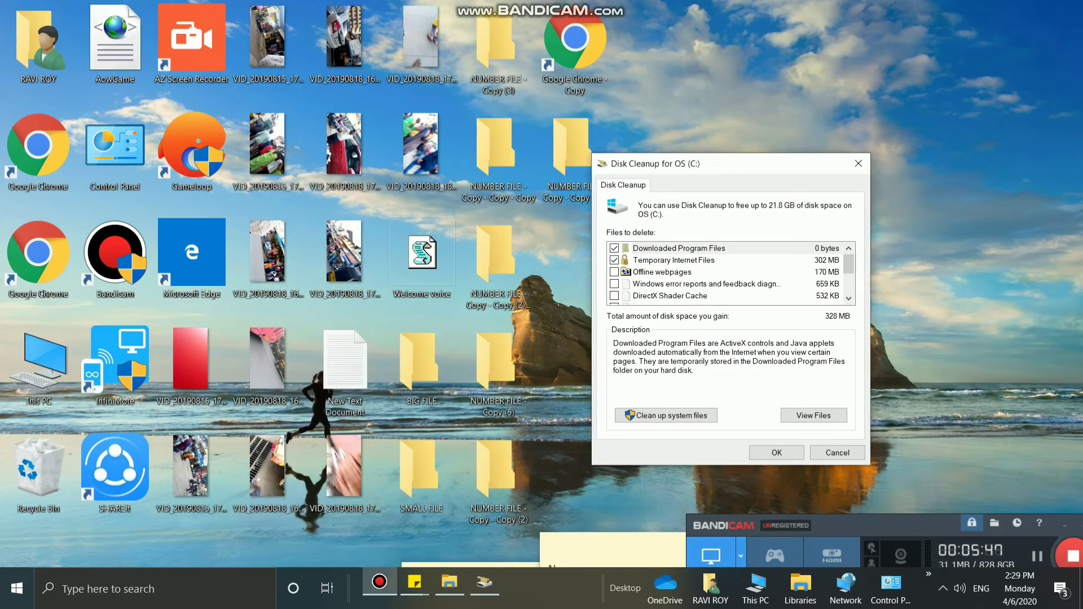
pyautogui.moveTo(677, 164); pyautogui.dragTo(560, 160)
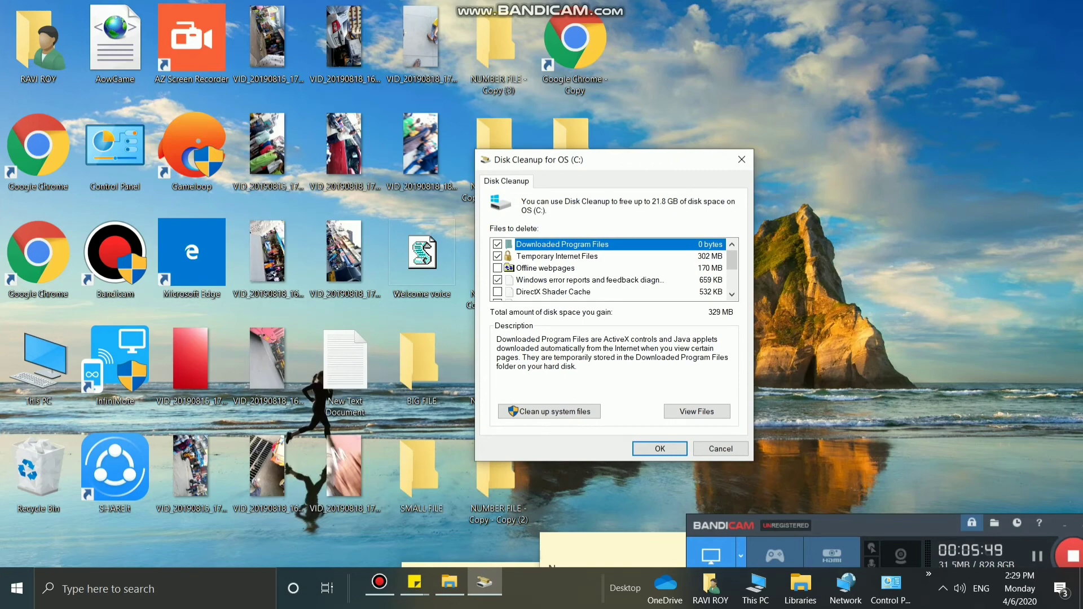
# Mark Recycle Bin and Downloads for deletion in Disk Cleanup and start the scan for cleaning up system files
pyautogui.scroll(-2, 612, 268)
pyautogui.click(536, 268)
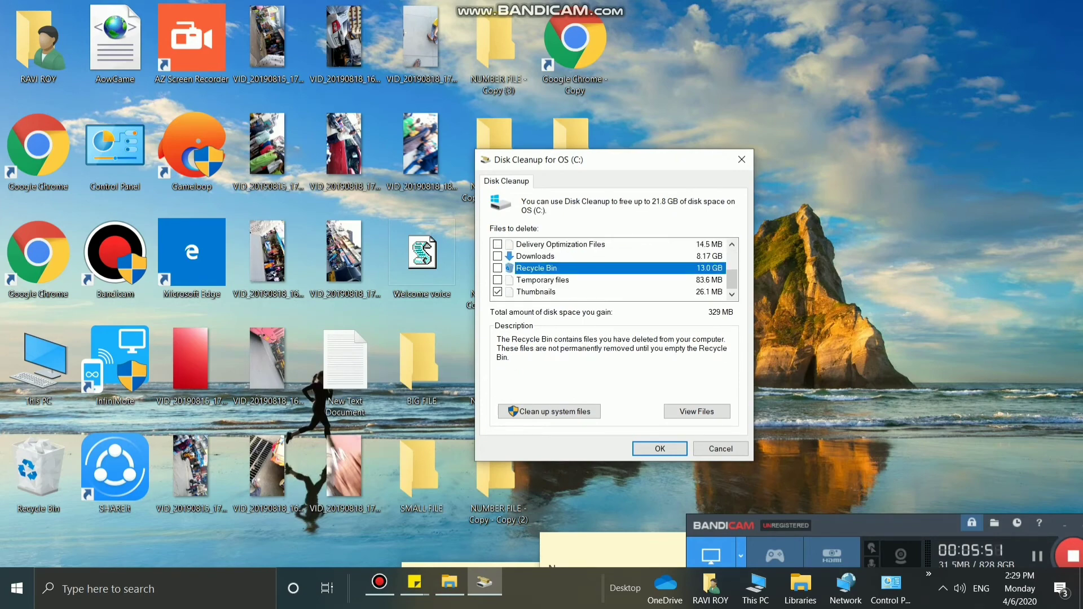
pyautogui.click(497, 268)
pyautogui.click(497, 257)
pyautogui.click(531, 411)
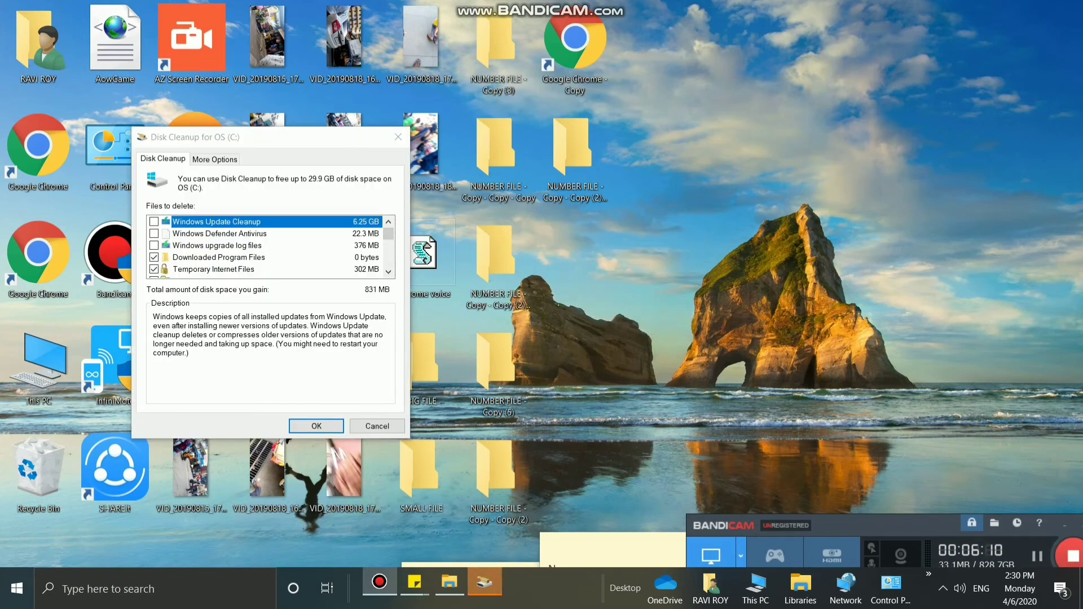
# Select Windows Defender Antivirus and Windows upgrade log files, deselect Downloaded Program Files and Temporary Internet Files, and submit the cleanup
pyautogui.moveTo(252, 134); pyautogui.dragTo(423, 132)
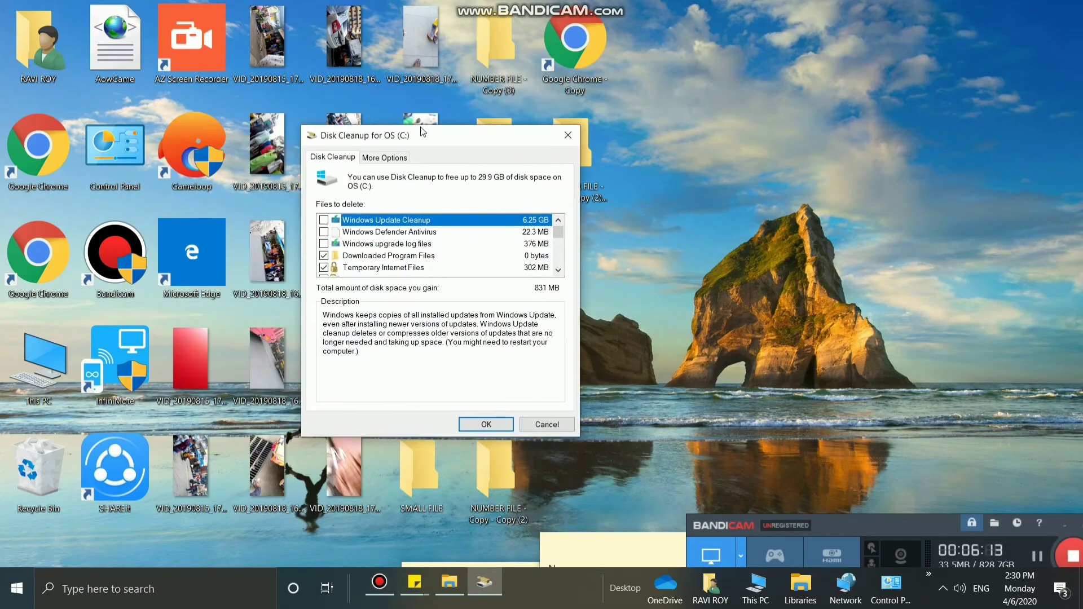
pyautogui.click(323, 244)
pyautogui.click(323, 232)
pyautogui.click(324, 256)
pyautogui.click(323, 267)
pyautogui.press('Return')
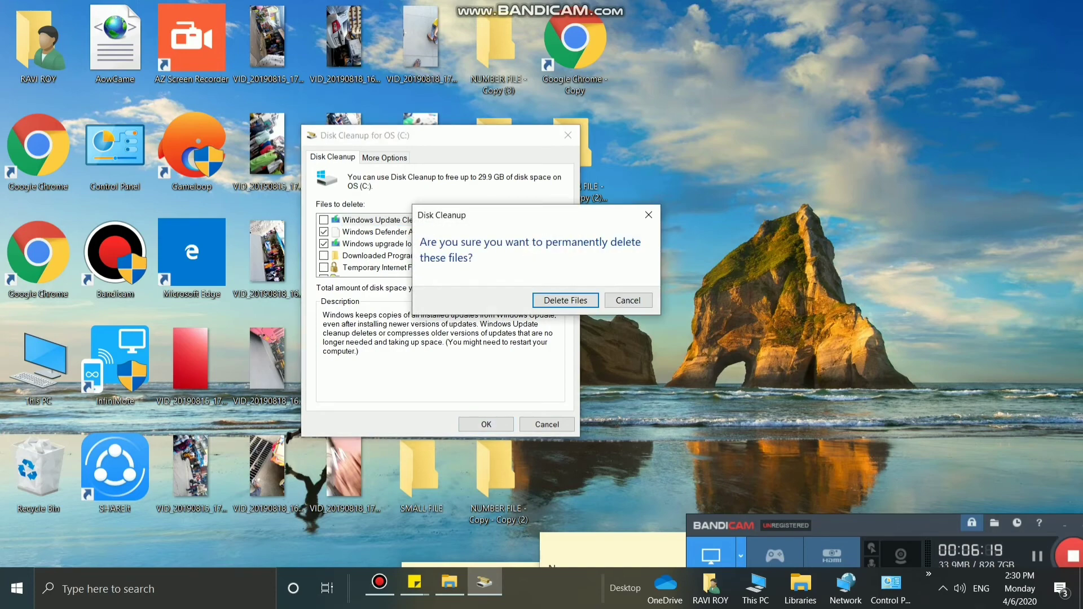
# Cancel the permanent file deletion and exit Disk Cleanup for OS (C:)
pyautogui.press('Tab')
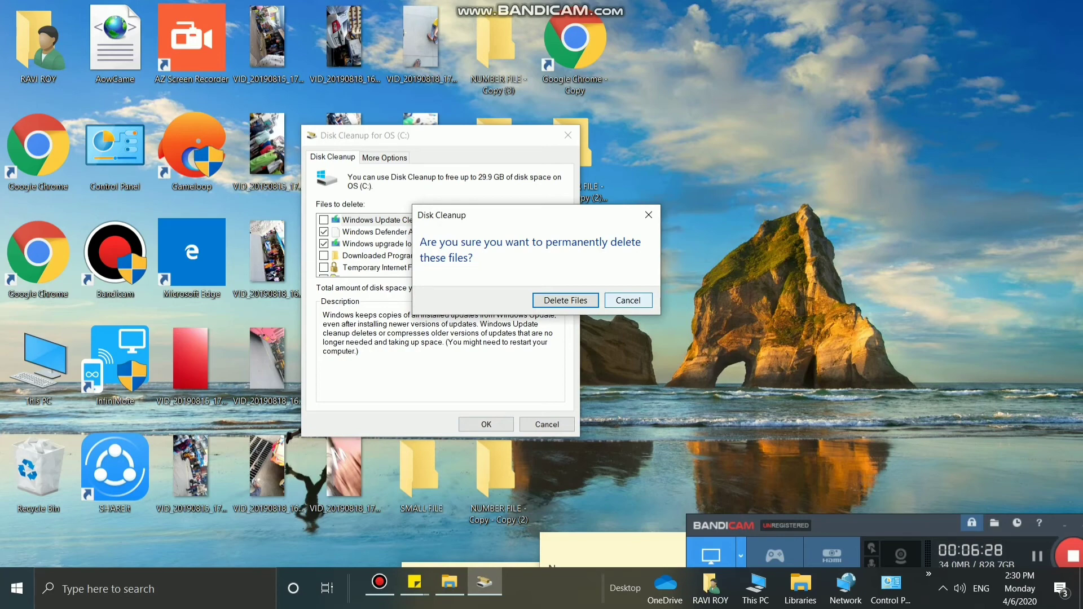
pyautogui.click(628, 300)
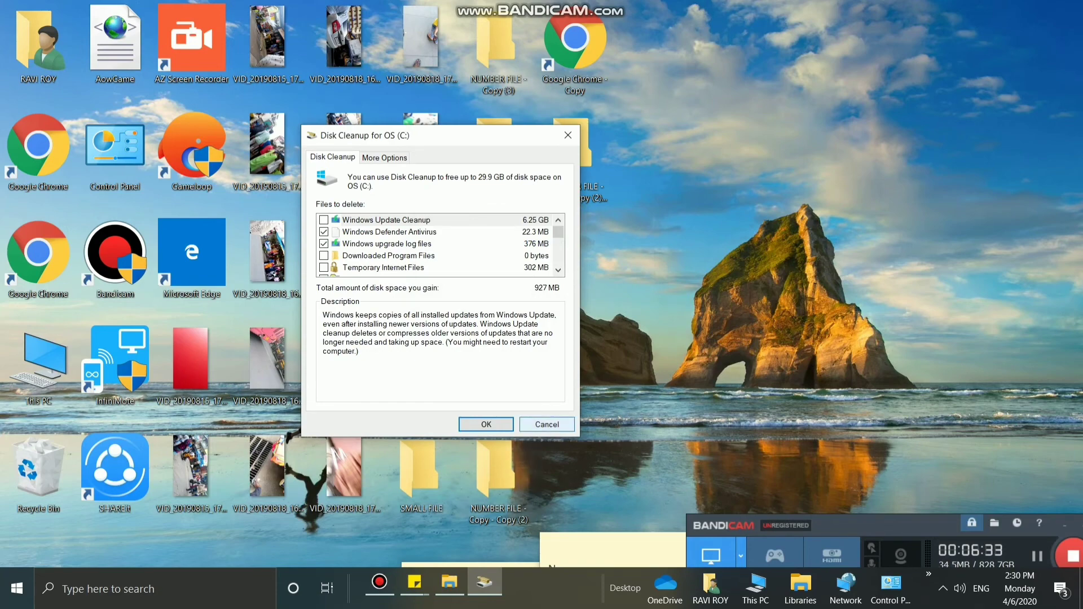
pyautogui.click(546, 425)
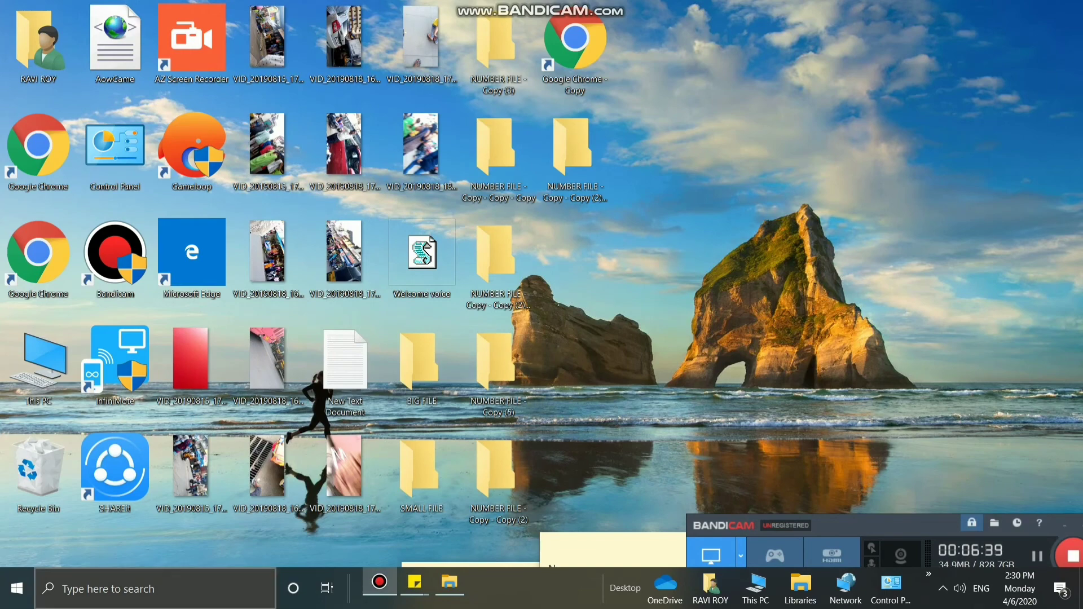
# Open Registry Editor through a Windows search for "re"
pyautogui.click(155, 589)
pyautogui.write('re')
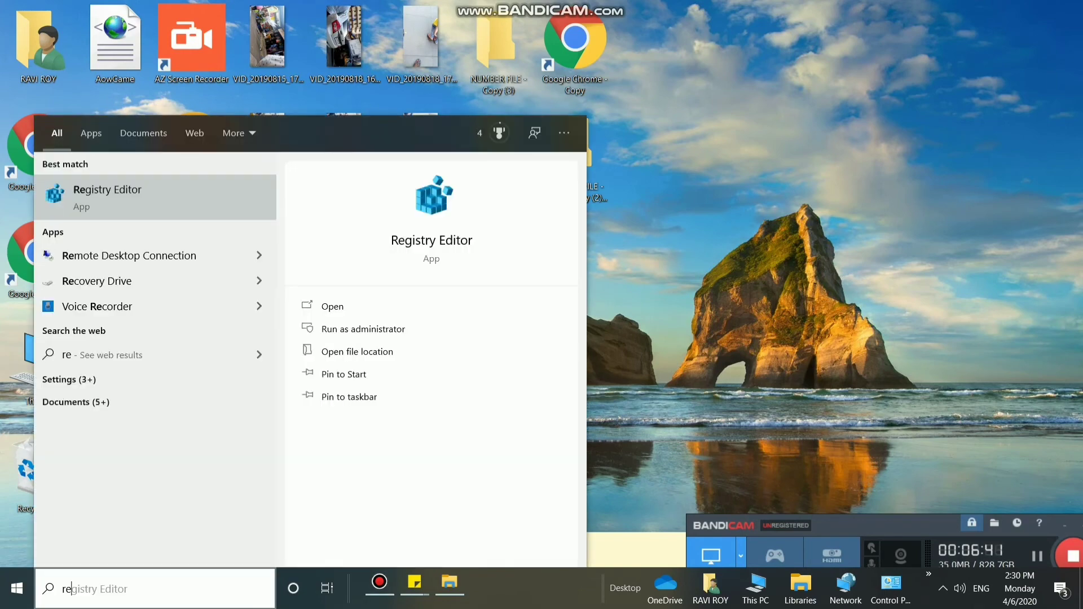
pyautogui.press('Return')
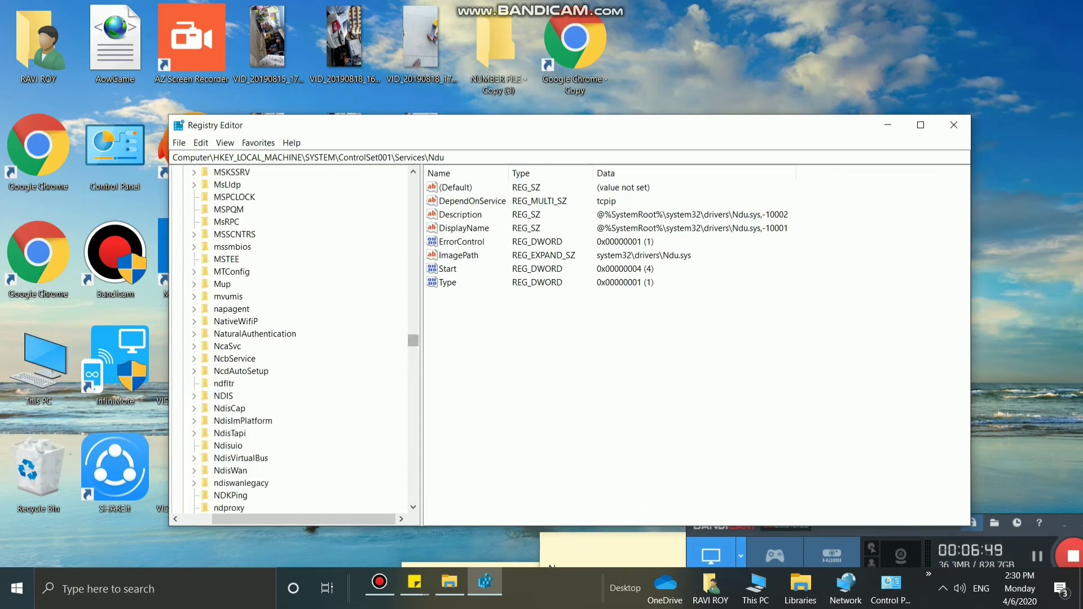
# Go to the Services key under HKEY_LOCAL_MACHINE\SYSTEM\ControlSet001 in the registry tree
pyautogui.moveTo(413, 340); pyautogui.dragTo(413, 179)
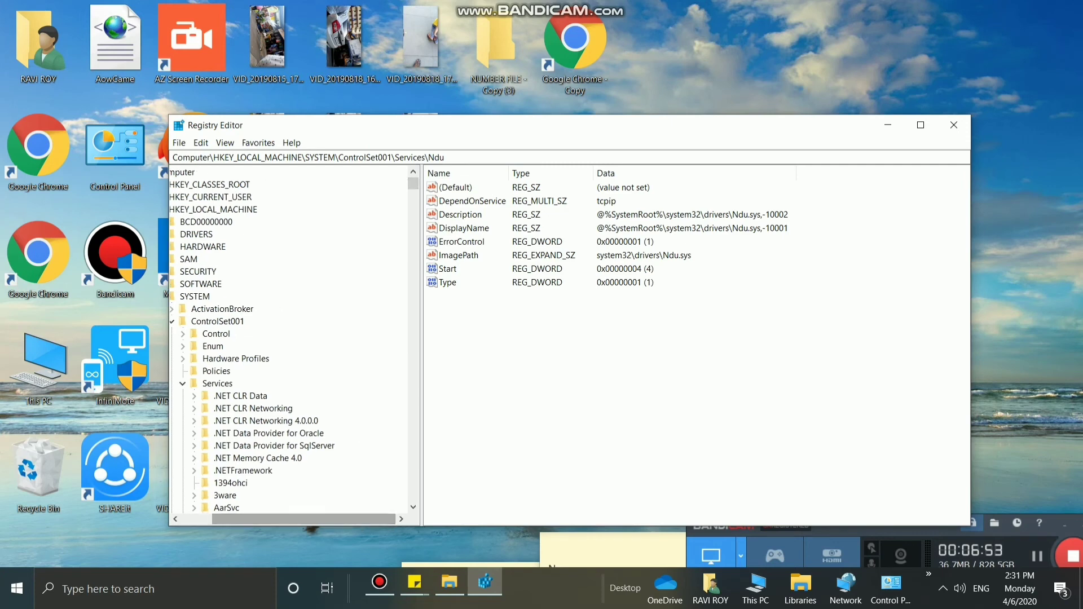
pyautogui.moveTo(303, 519); pyautogui.dragTo(273, 519)
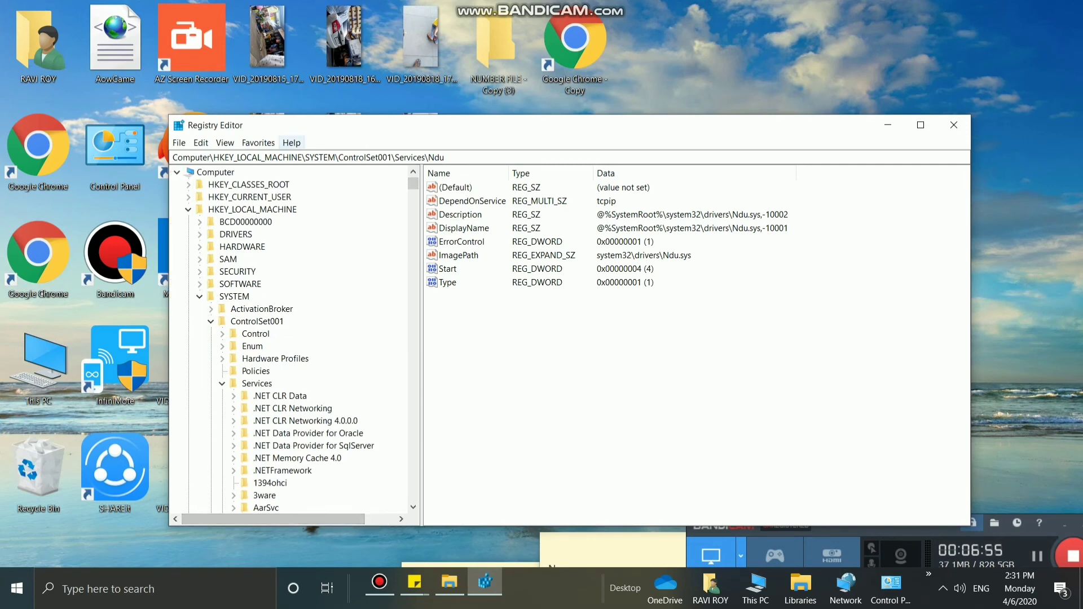
pyautogui.click(253, 209)
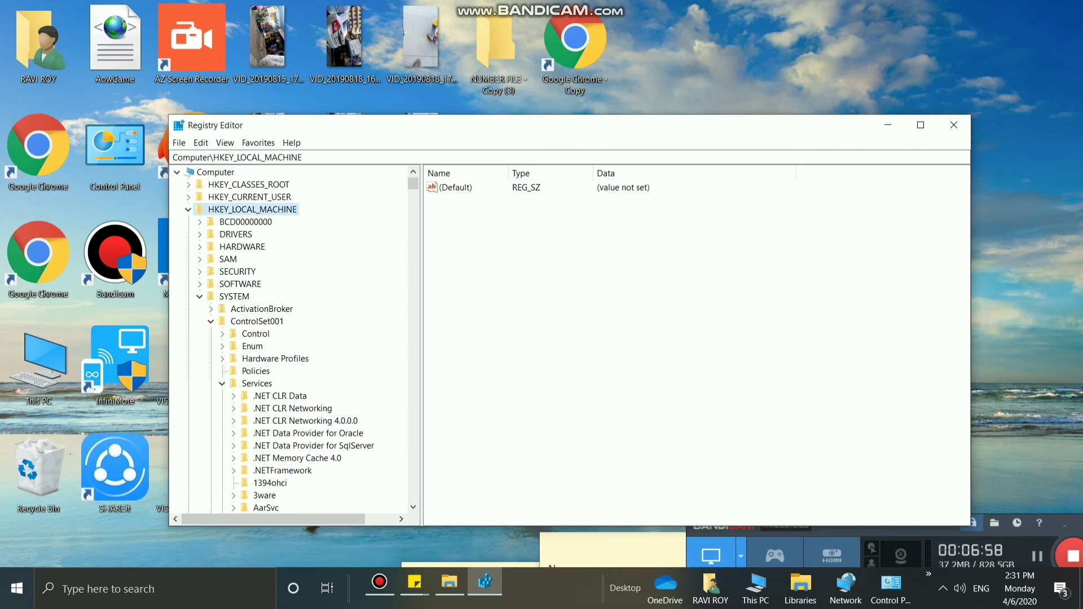
pyautogui.click(234, 296)
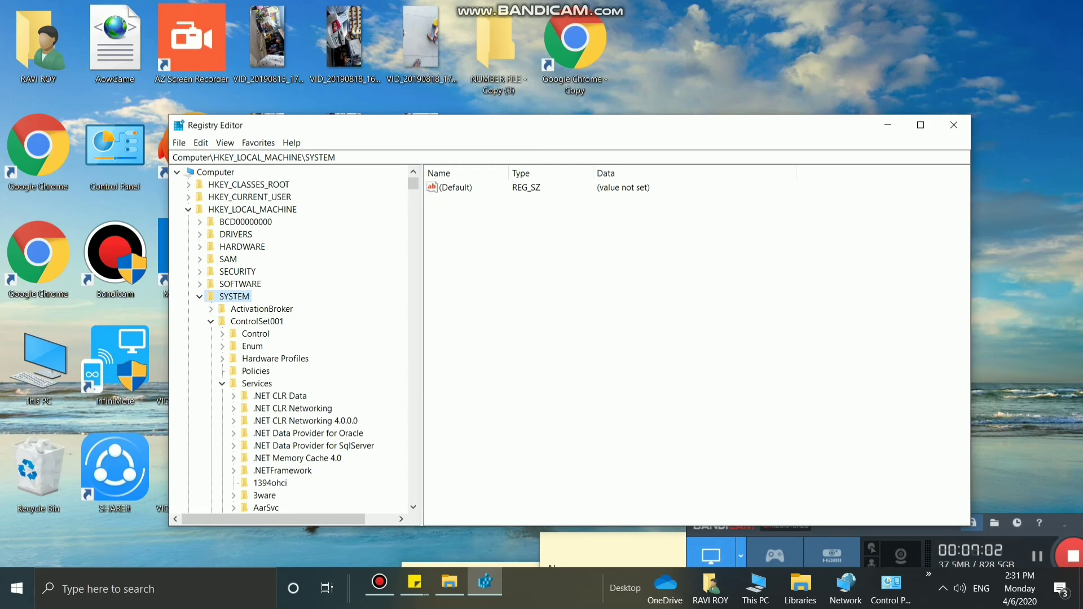
pyautogui.click(257, 322)
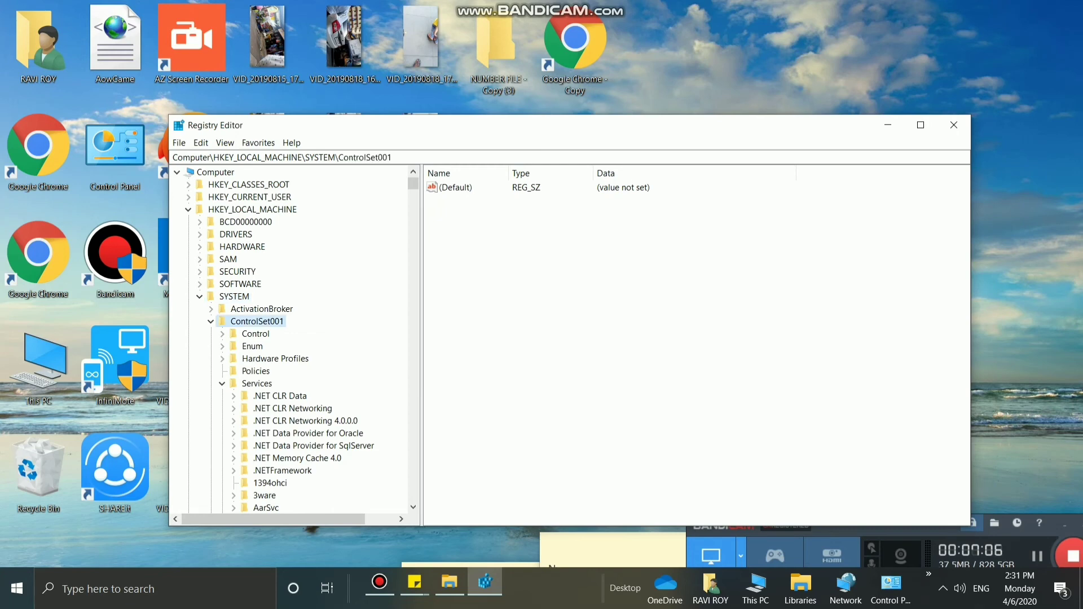
pyautogui.click(256, 383)
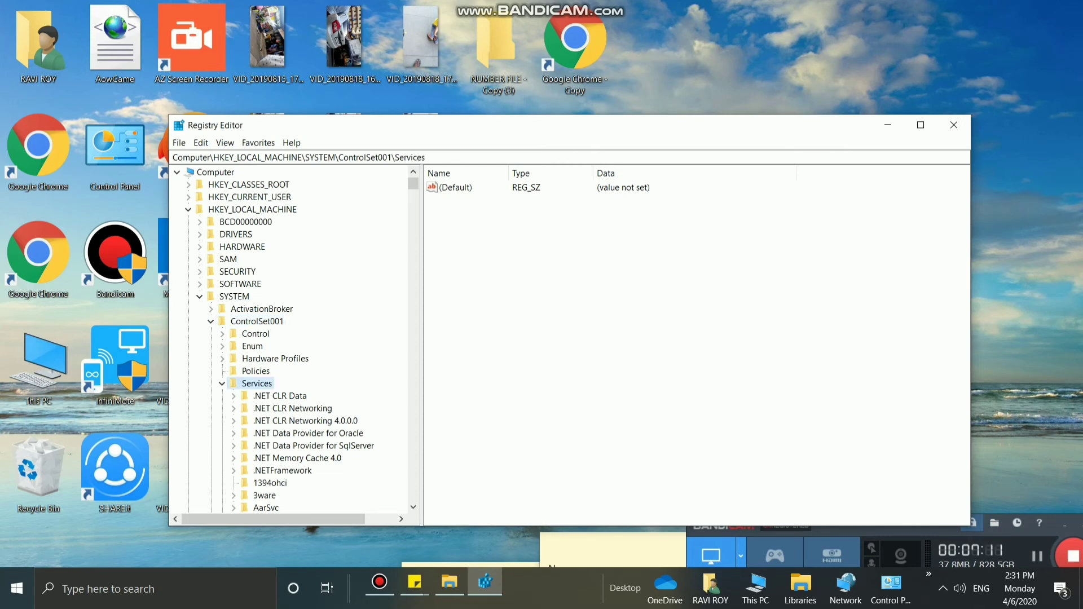
# Collapse and re-expand the Services key and jump to its Ndu subkey
pyautogui.press('Up')
pyautogui.press('Down')
pyautogui.press('Left')
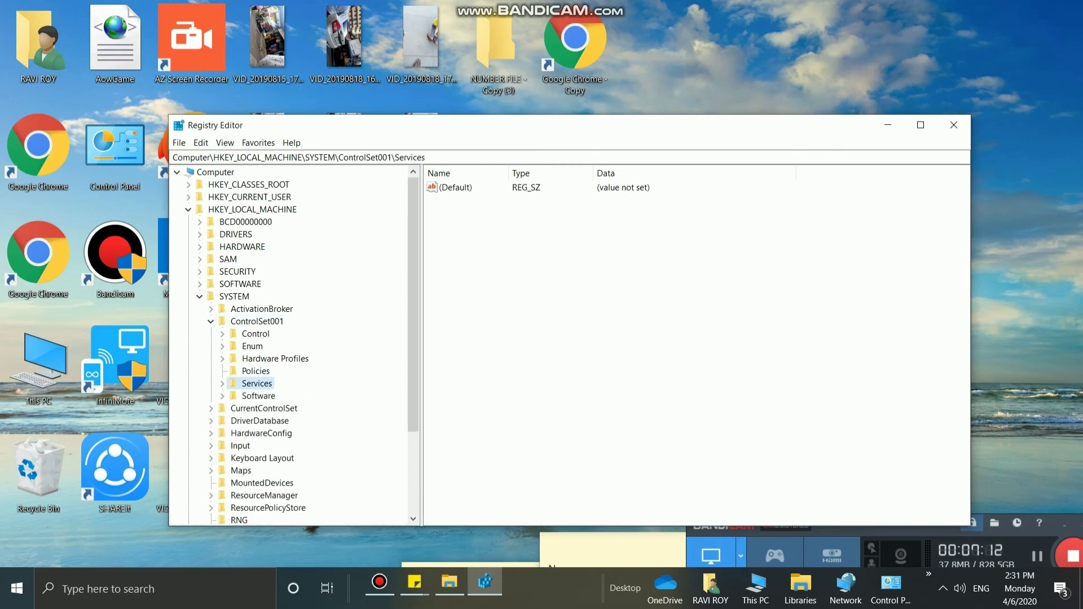
pyautogui.press('Right')
pyautogui.write('ndu')
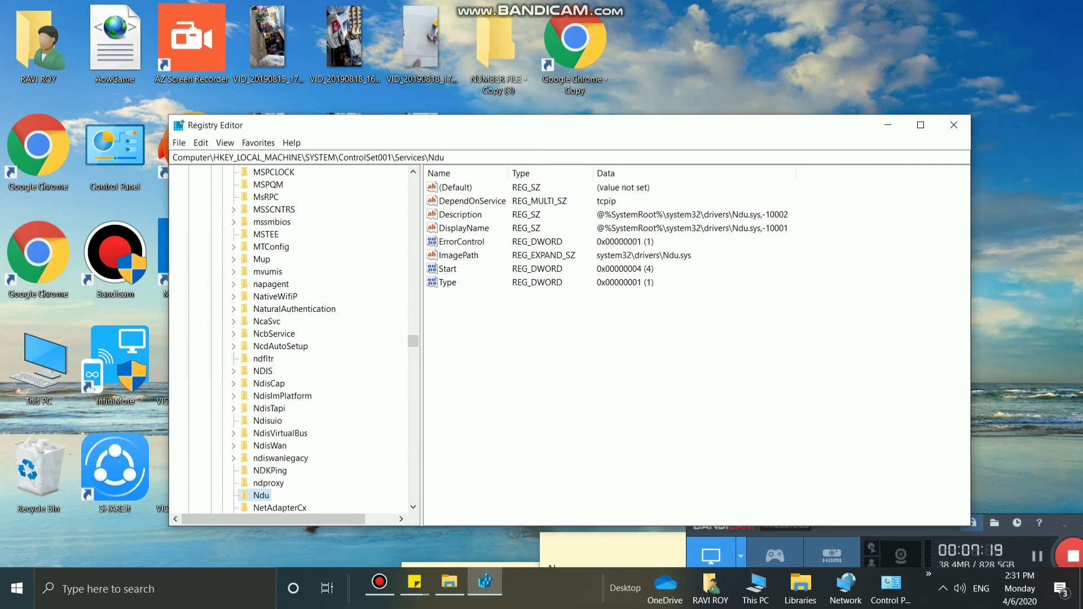
# Set the Ndu key's Start value data to 4 in hexadecimal and close Registry Editor
pyautogui.doubleClick(448, 269)
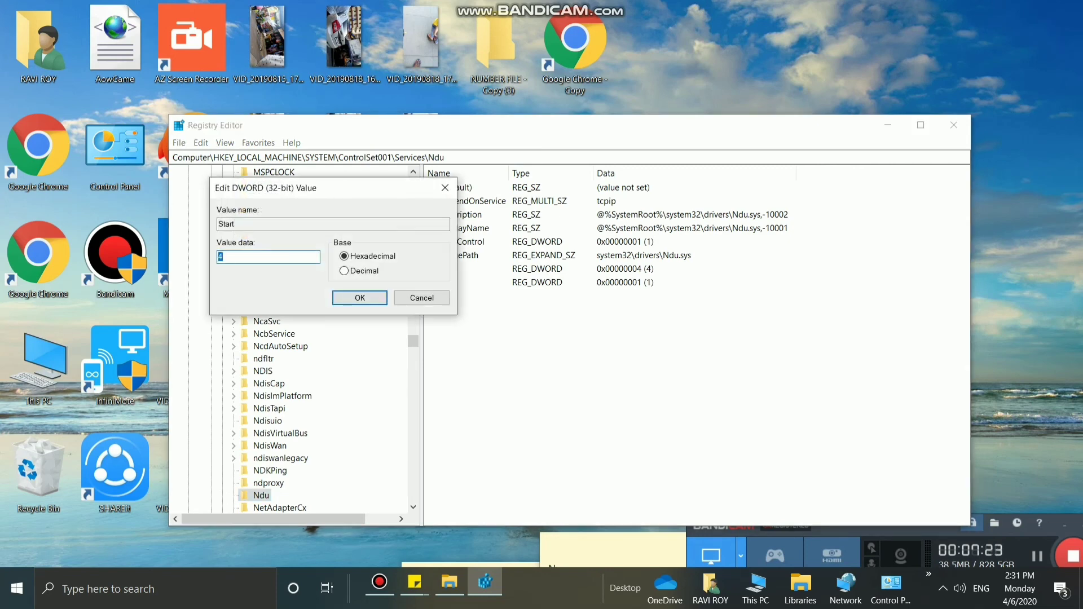
pyautogui.write('2')
pyautogui.press('BackSpace')
pyautogui.write('4')
pyautogui.click(360, 298)
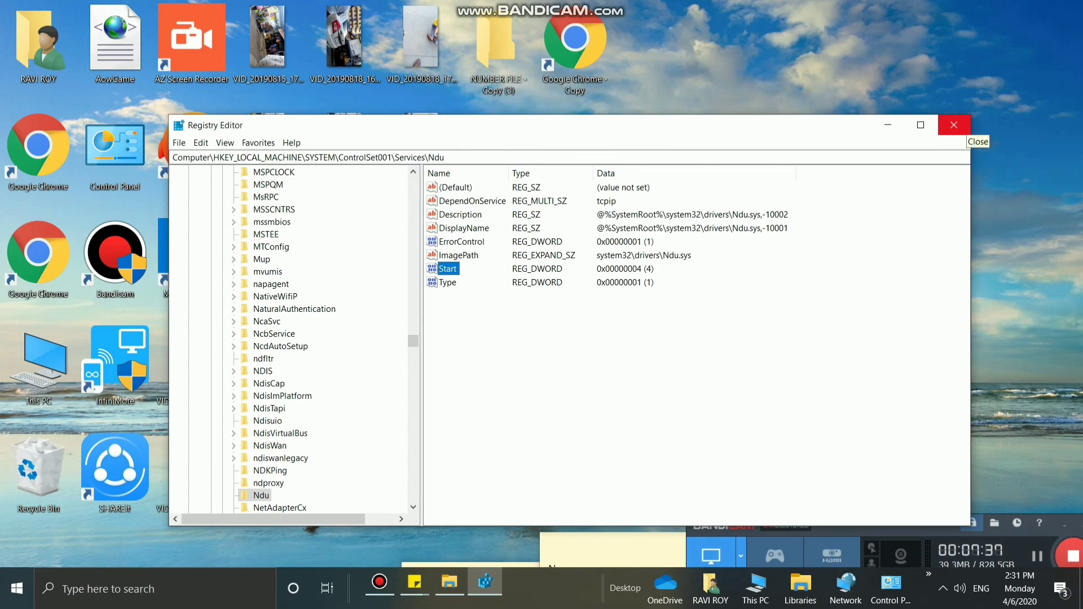
pyautogui.click(959, 128)
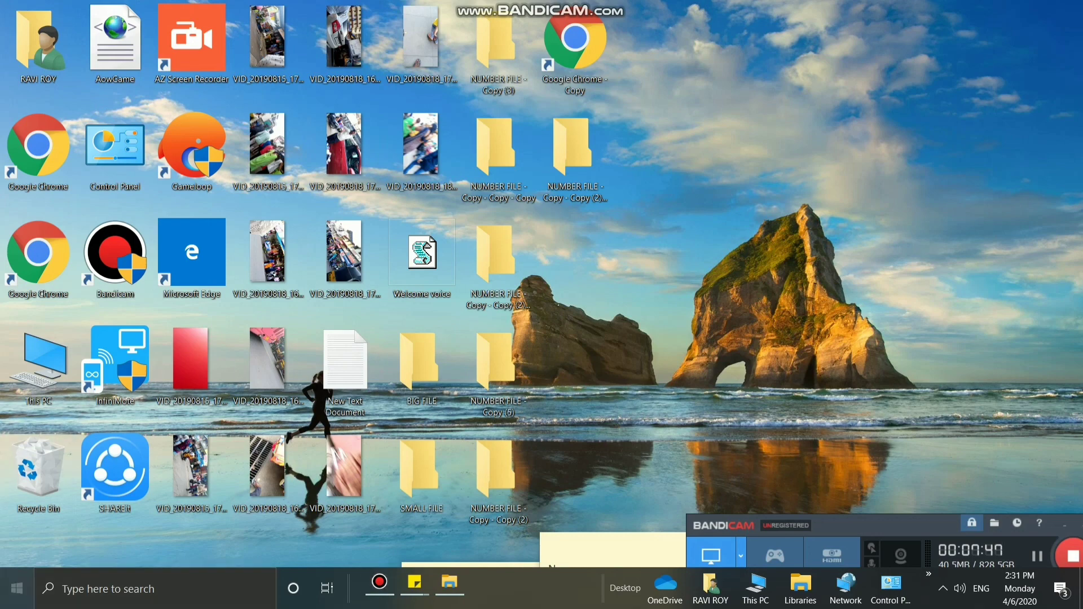
# Bring up the Windows power options for restarting the PC
pyautogui.press('super')
pyautogui.click(18, 551)
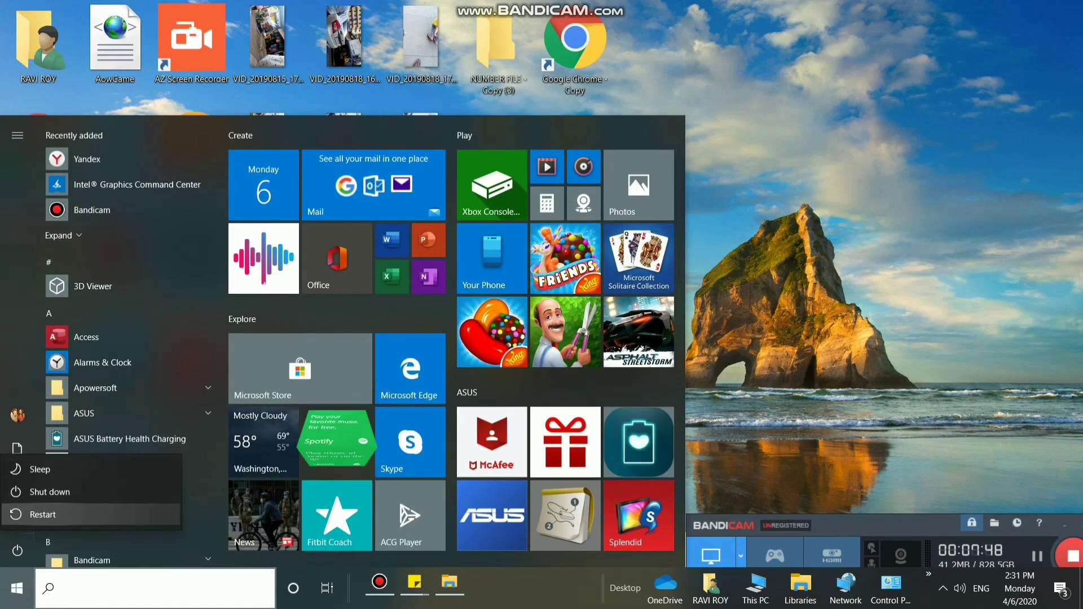